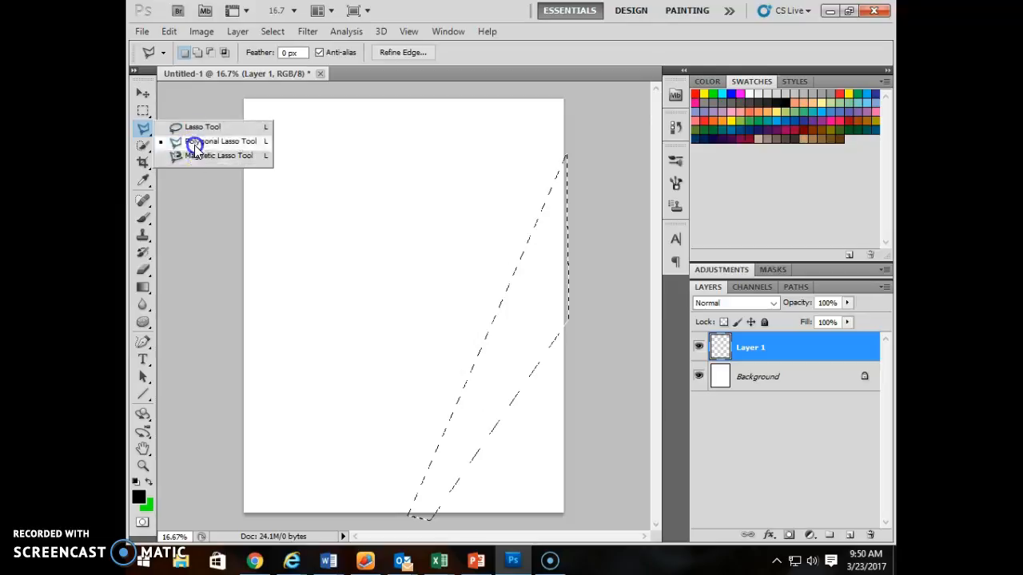
Choose the Polygonal Lasso tool and add a vertical guide at 50%, through the centre of the page.
click(194, 144)
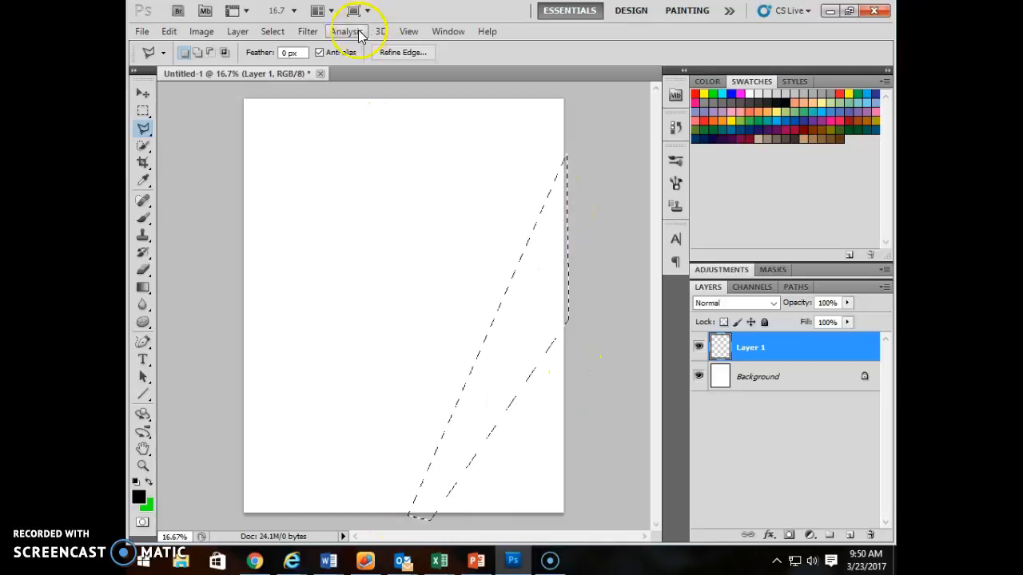
click(308, 31)
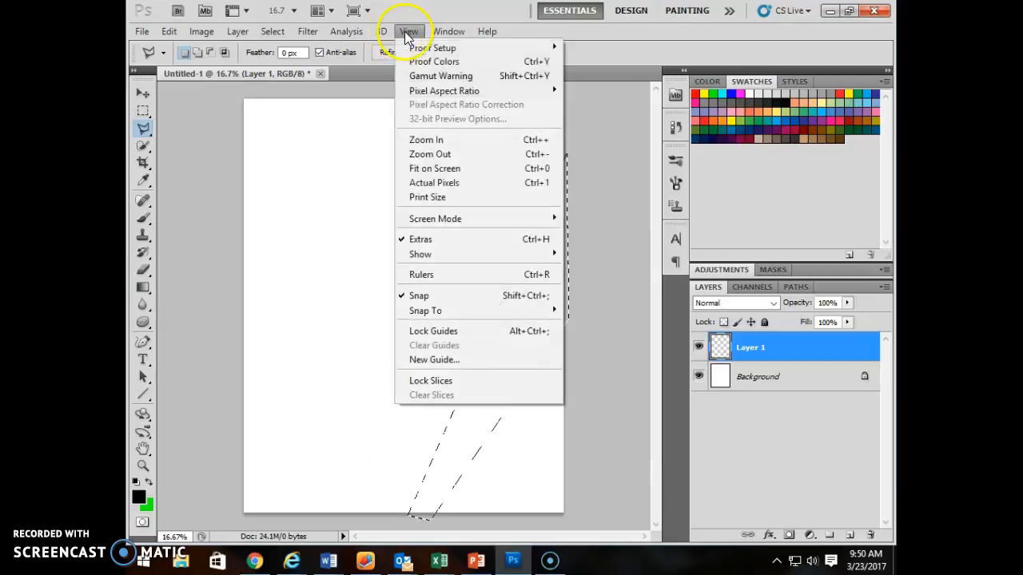
click(437, 360)
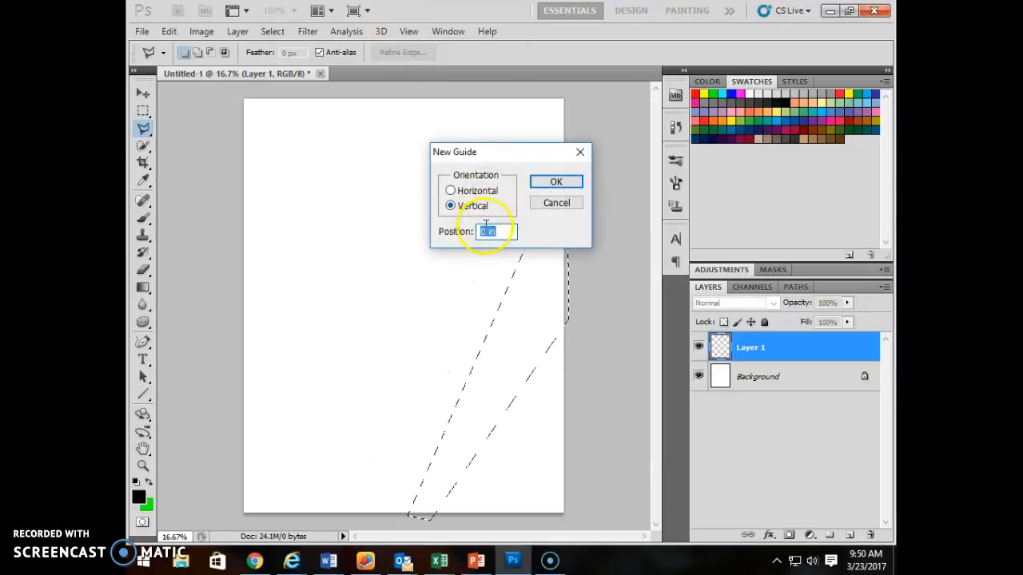
text(50)
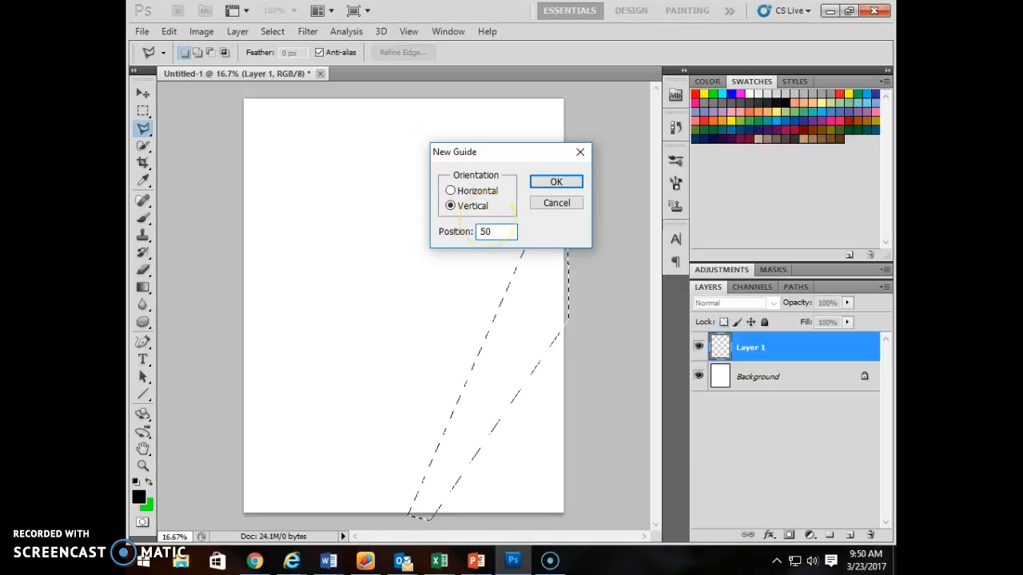
click(577, 183)
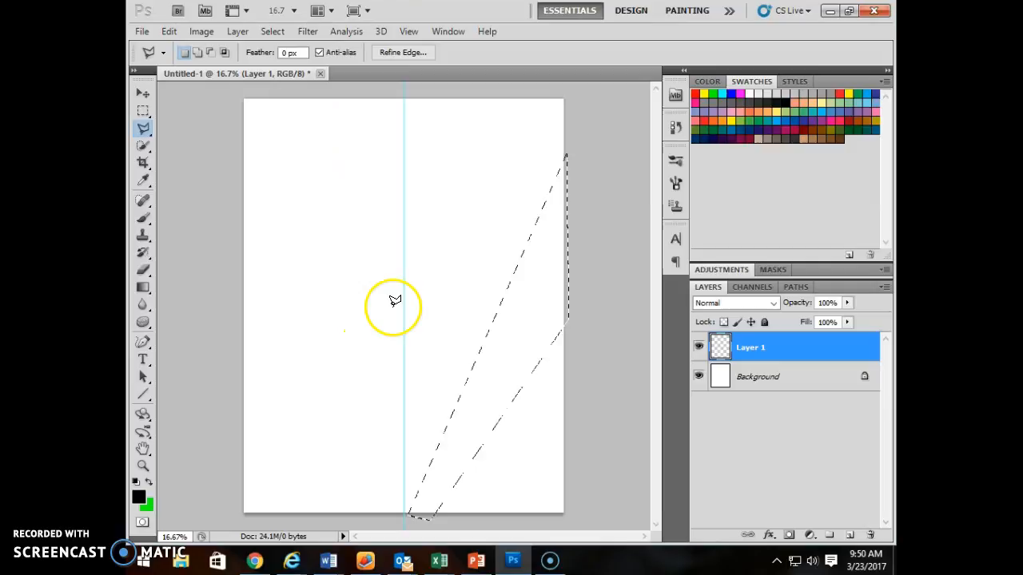
Replace the old selection with a polygonal wedge running from the guide's lower end to the page's upper-left corner.
click(403, 511)
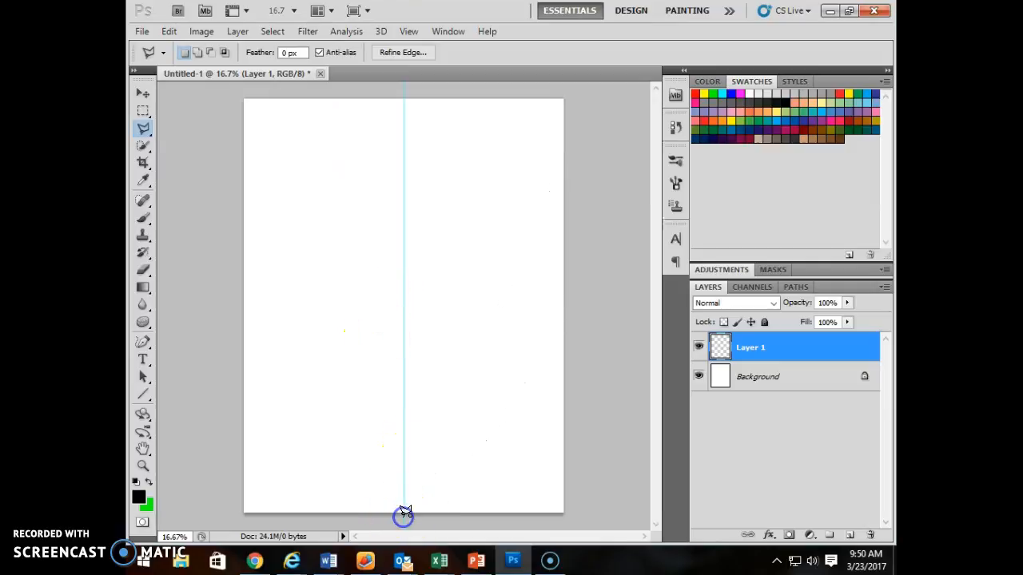
click(405, 510)
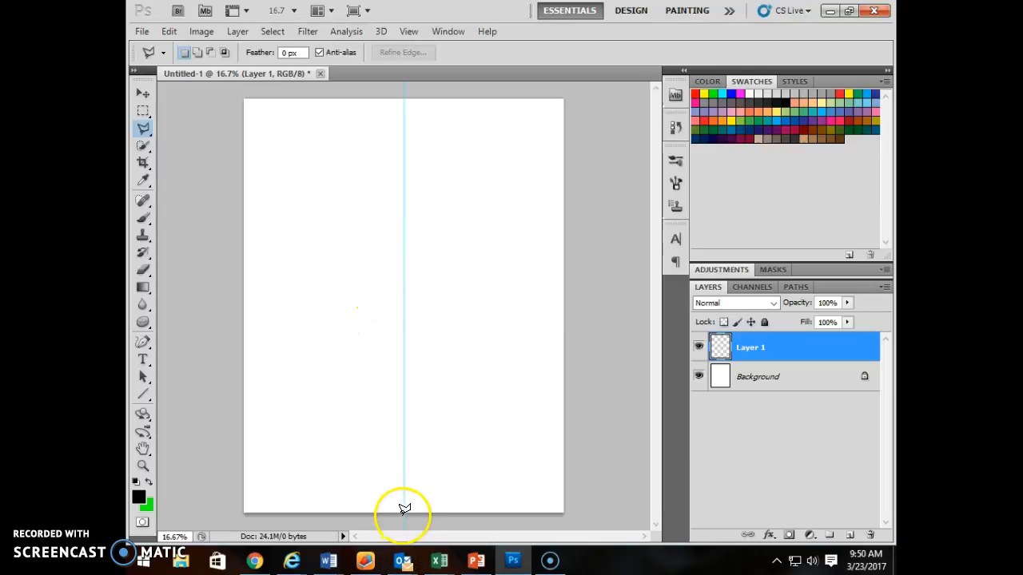
click(403, 511)
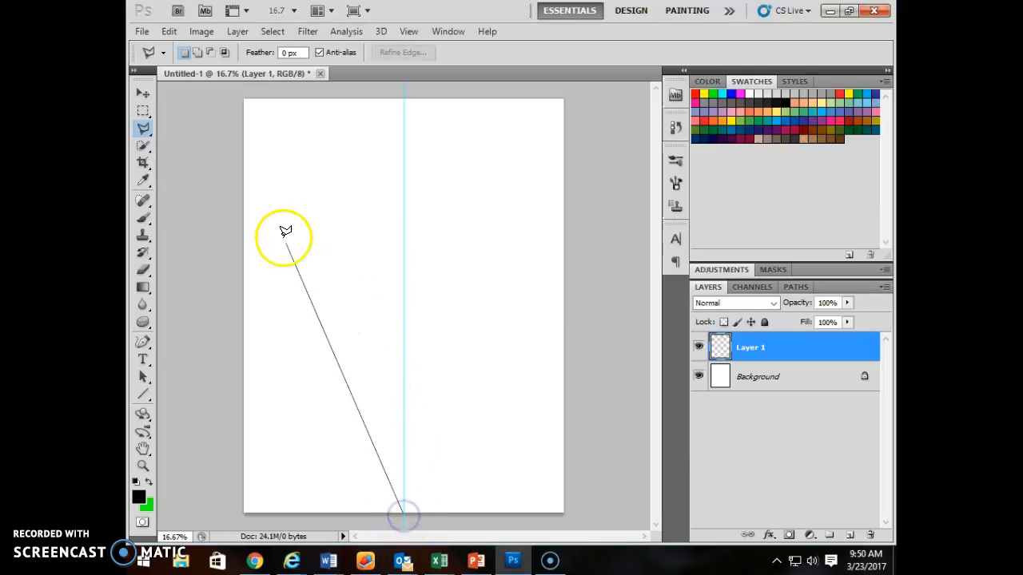
click(280, 96)
click(235, 95)
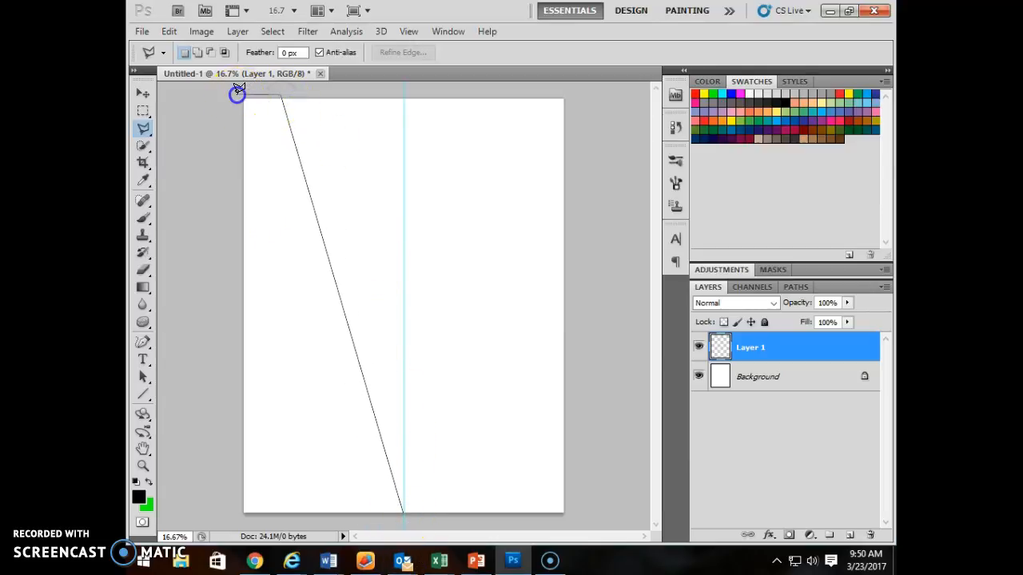
click(233, 167)
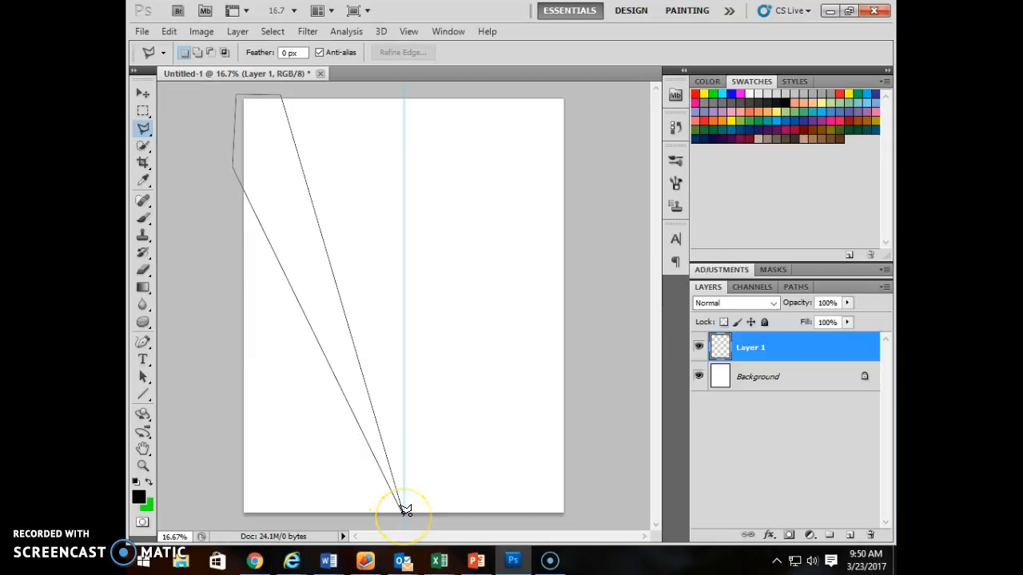
double_click(402, 509)
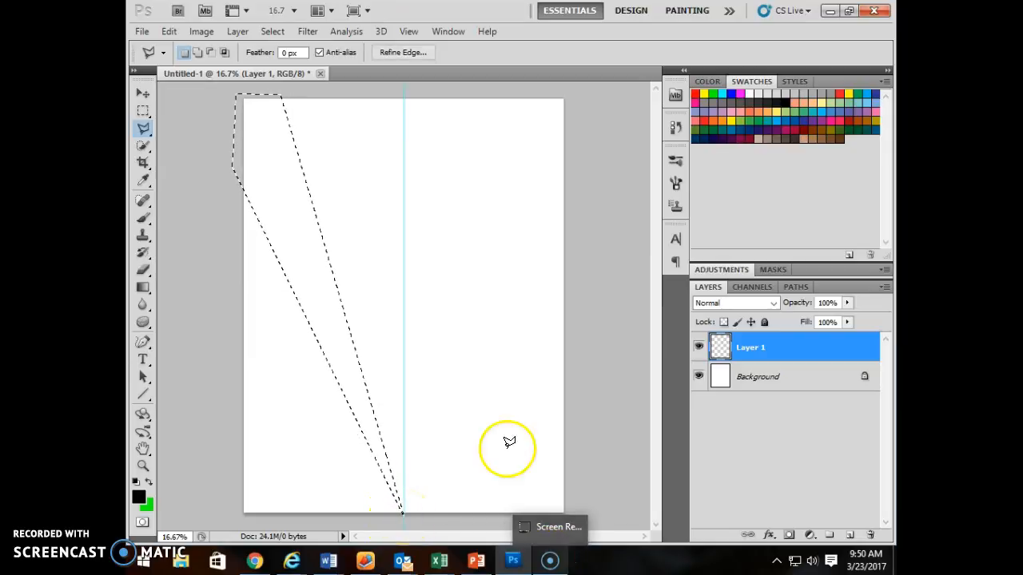
Choose the Gradient tool and set its style to Linear.
click(144, 287)
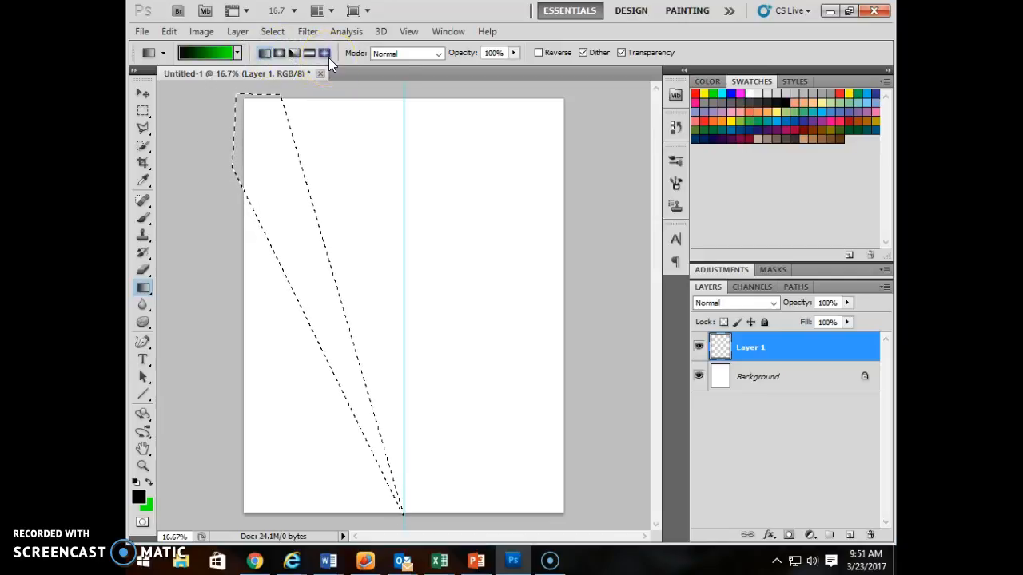
click(265, 54)
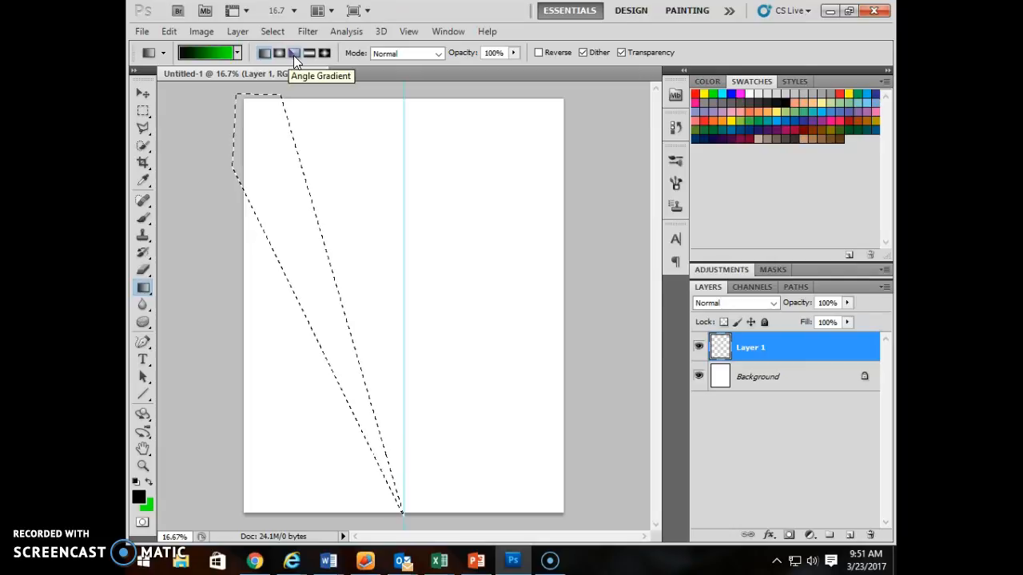
click(316, 53)
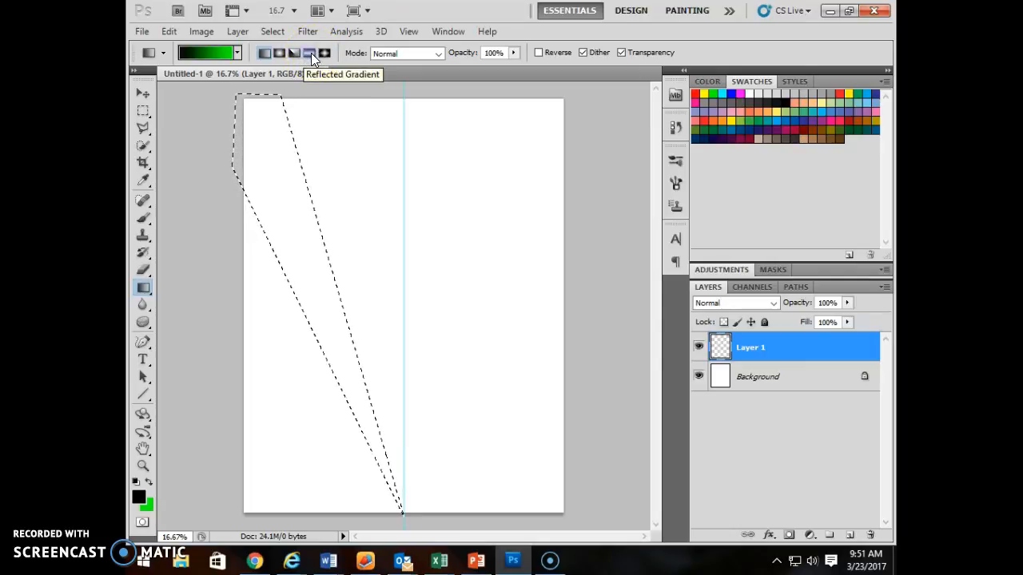
click(321, 52)
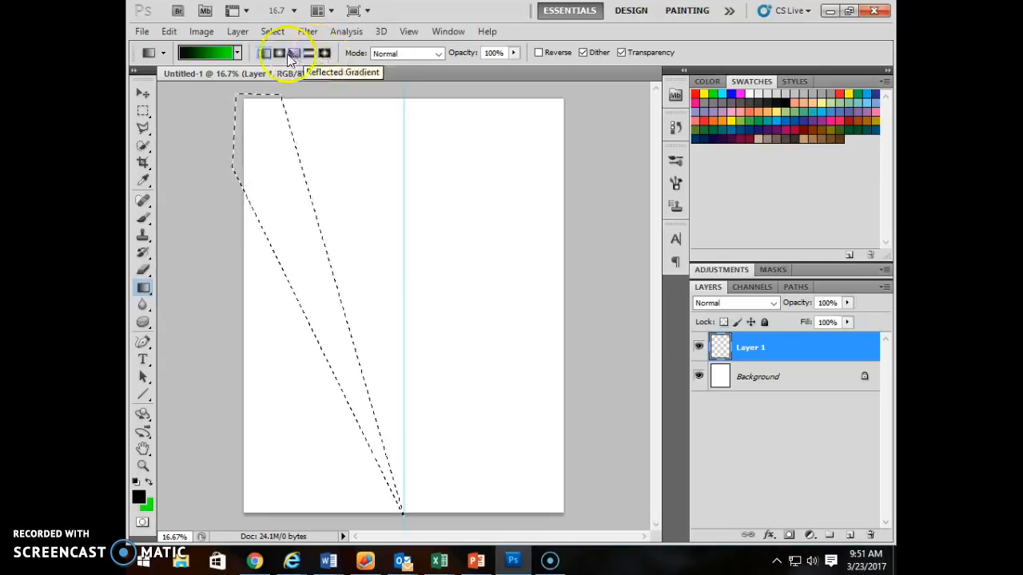
click(262, 54)
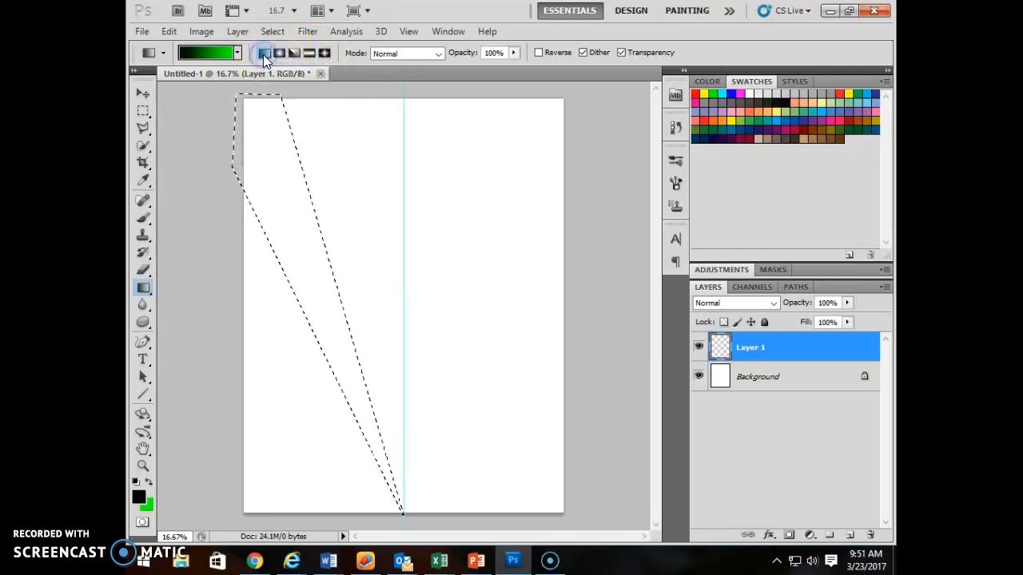
Fill the wedge selection with a black-to-green gradient in Normal mode, running from its lower tip to the upper-left corner.
click(437, 53)
click(353, 54)
click(375, 52)
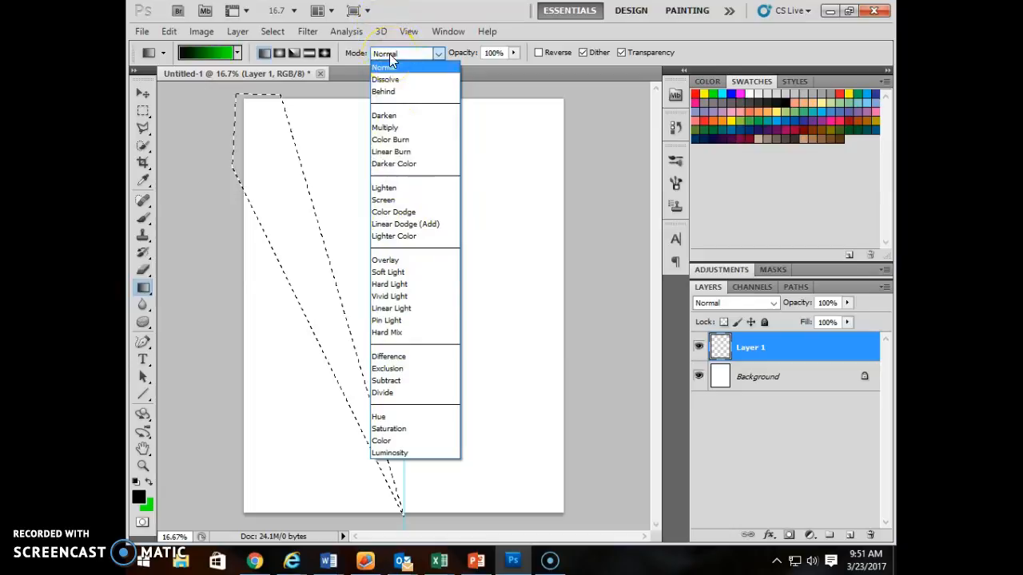
click(390, 53)
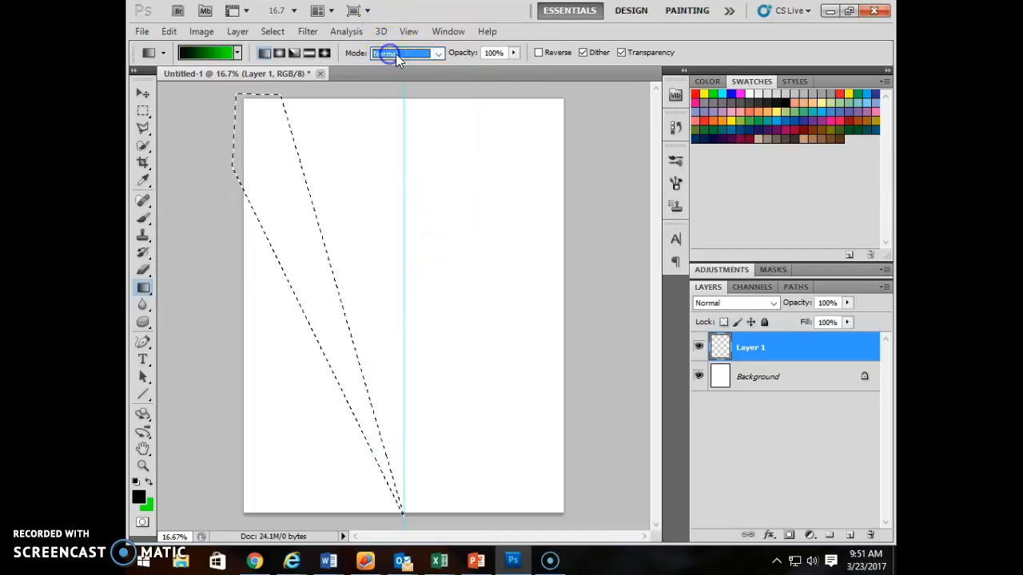
click(518, 54)
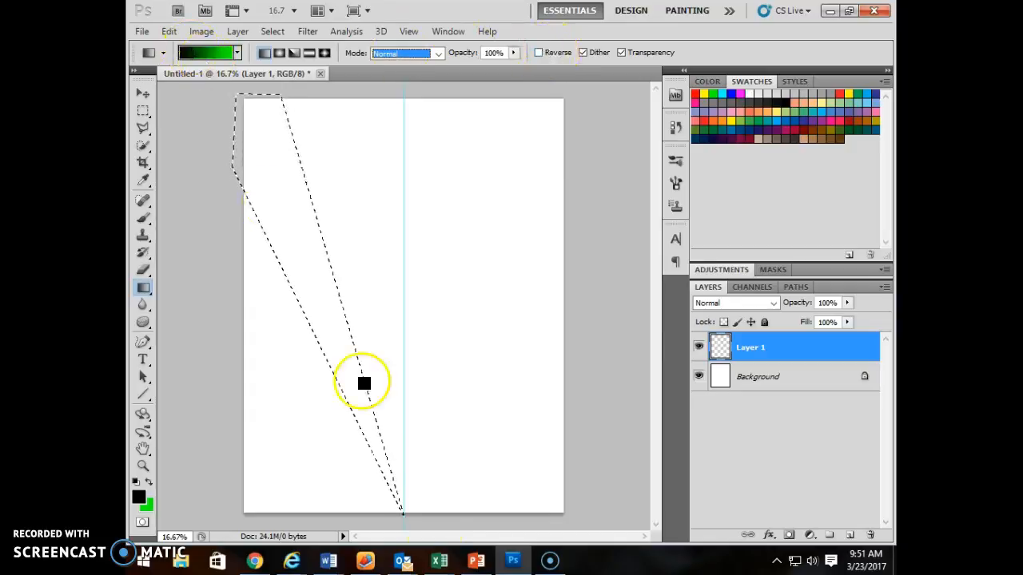
drag(403, 513, 239, 85)
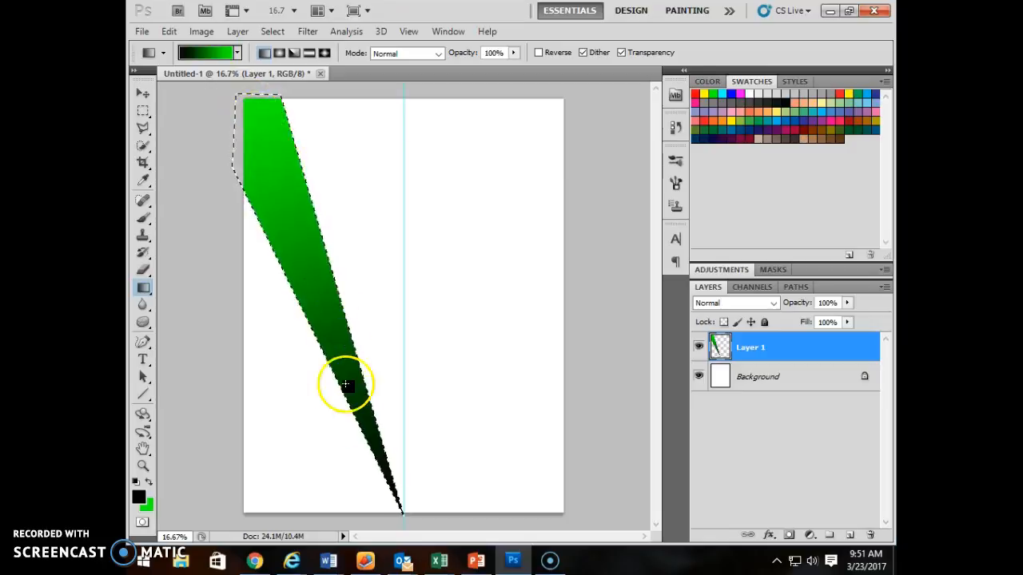
Turn on Reverse and refill the wedge with the gradient from its lower tip to the upper-left corner.
click(539, 52)
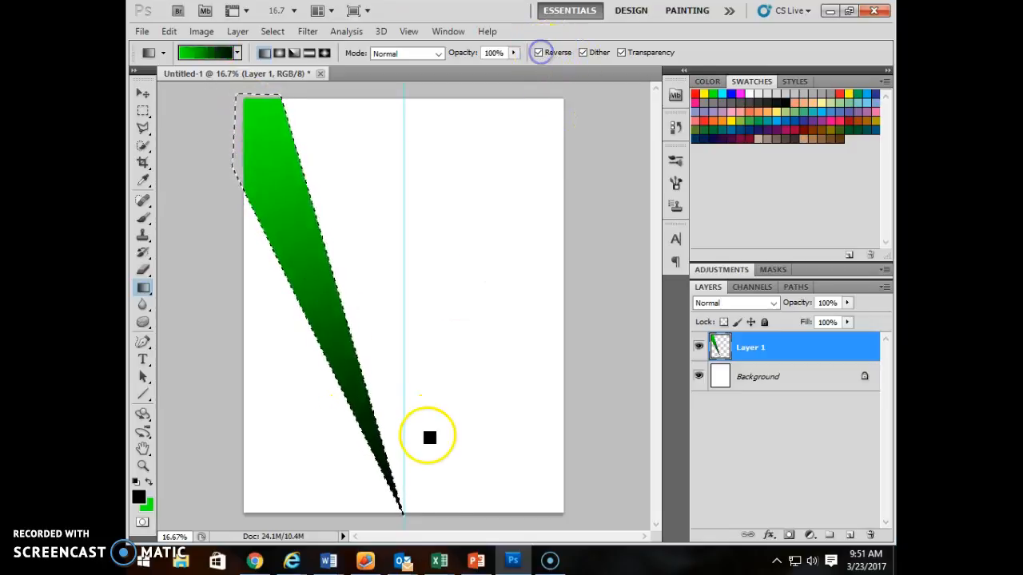
drag(402, 516, 237, 71)
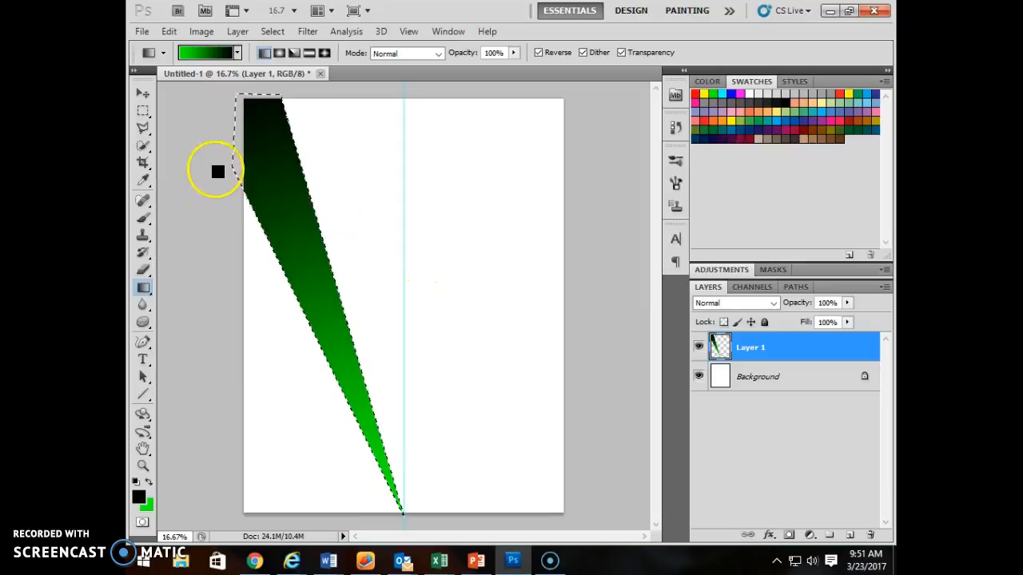
Edit the Foreground to Background gradient, recolouring its green end stop to red and moving the colour midpoint to 31%.
click(235, 52)
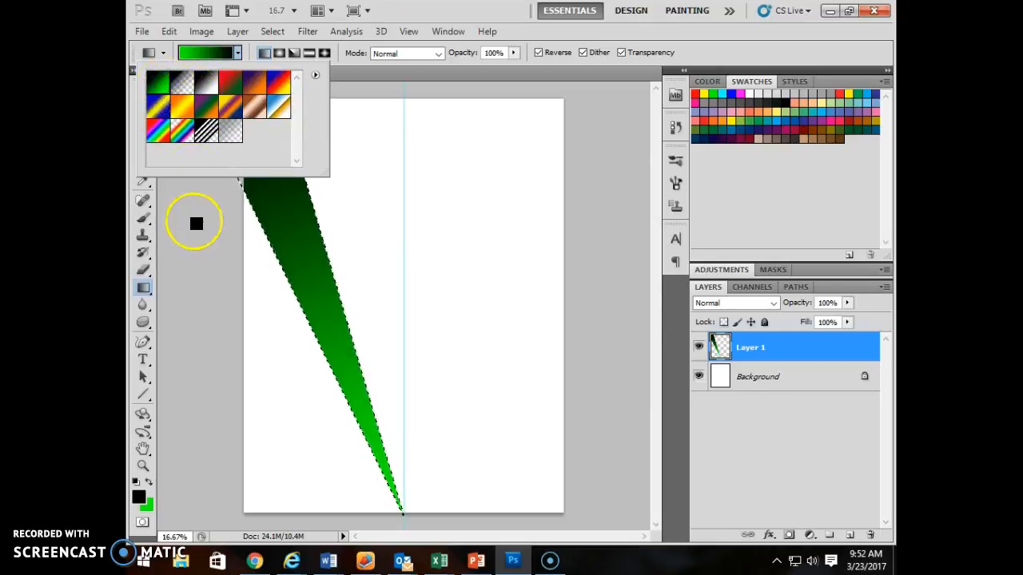
double_click(166, 83)
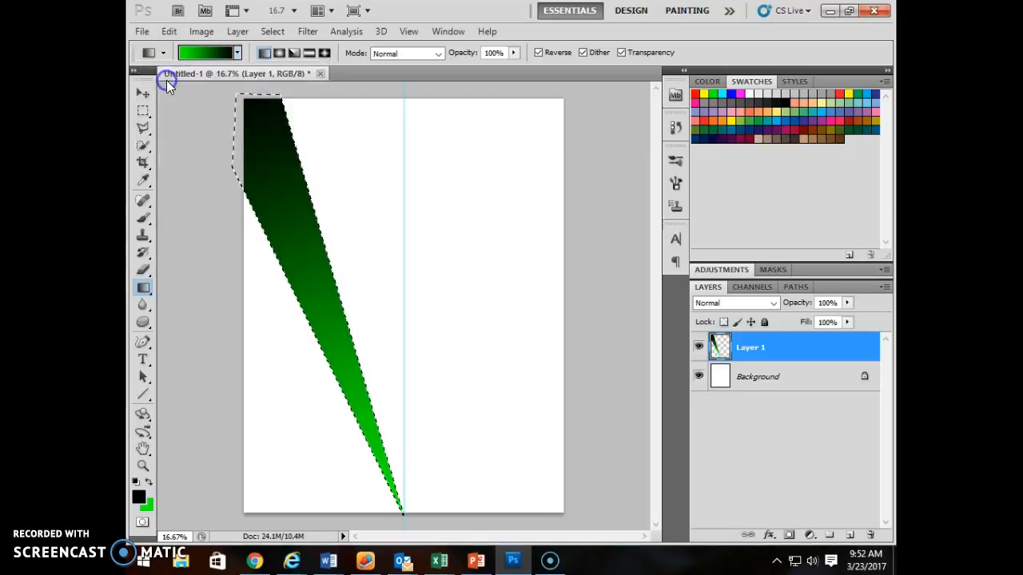
click(205, 53)
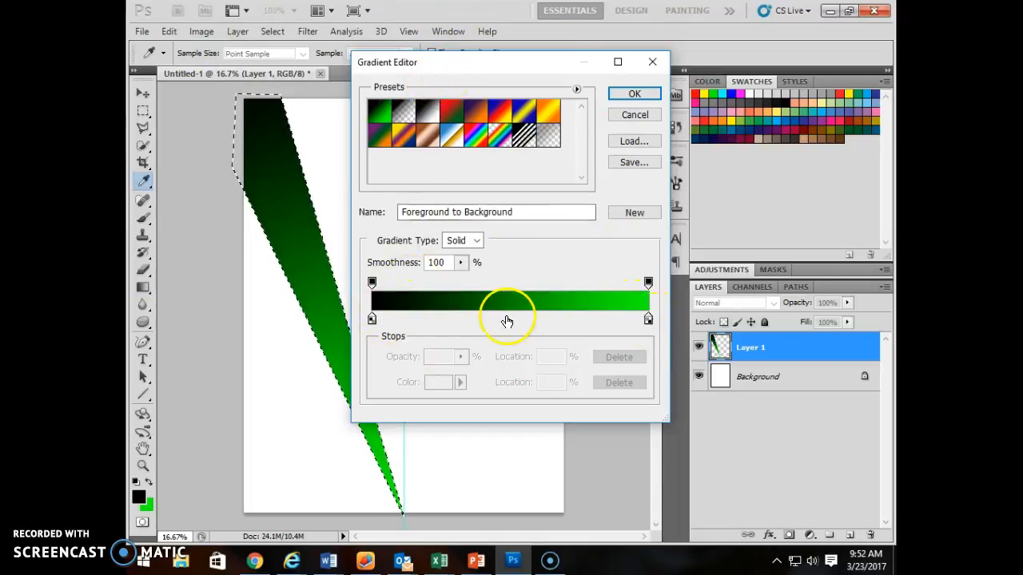
click(649, 318)
click(648, 318)
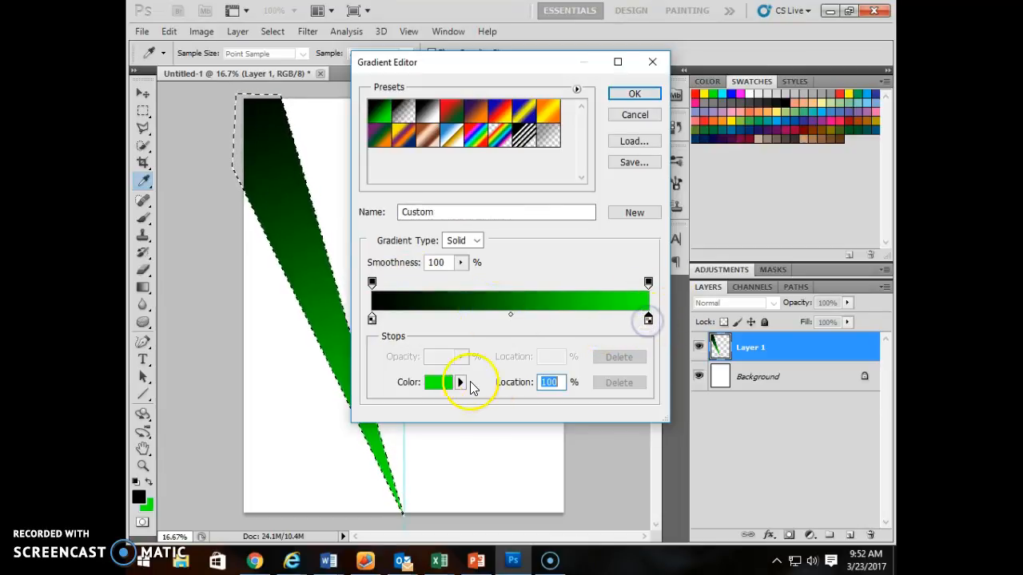
click(440, 387)
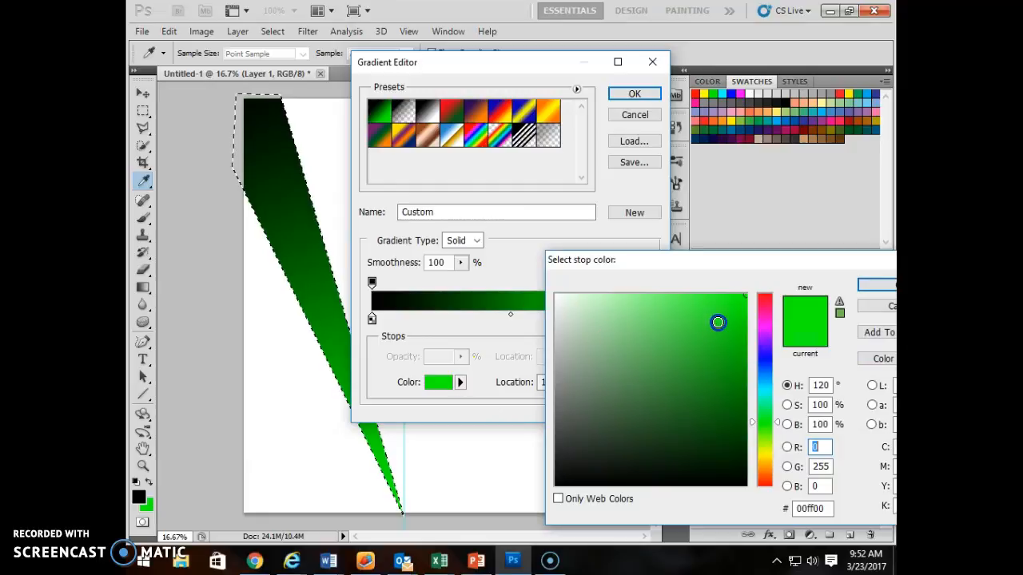
click(765, 299)
click(714, 361)
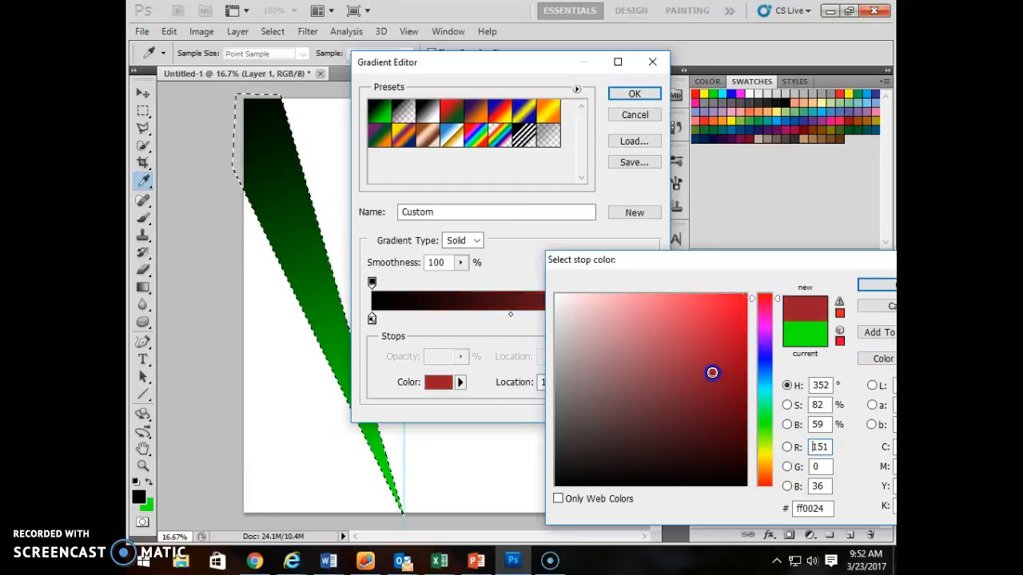
drag(713, 362, 722, 336)
click(870, 289)
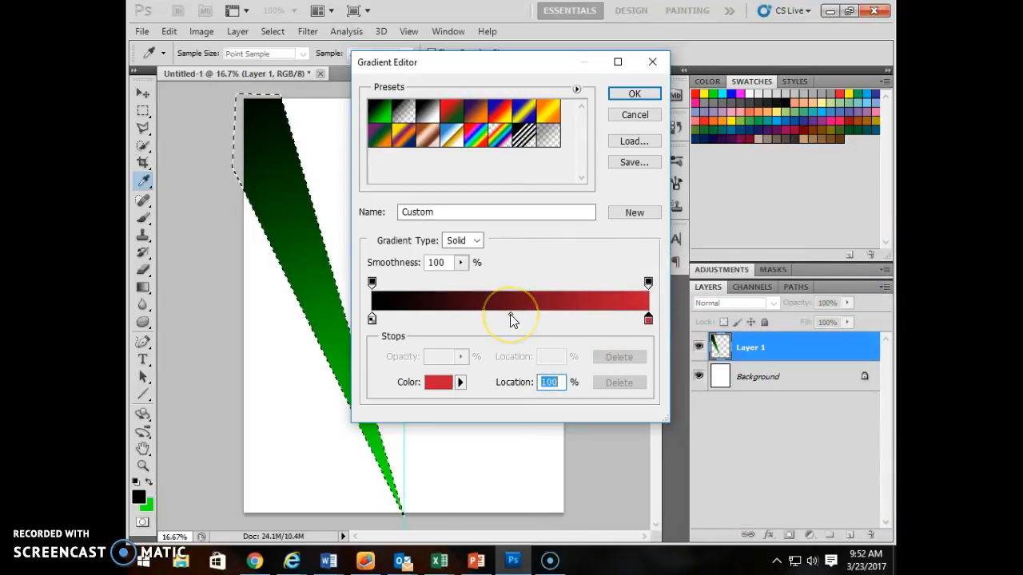
drag(511, 319, 463, 318)
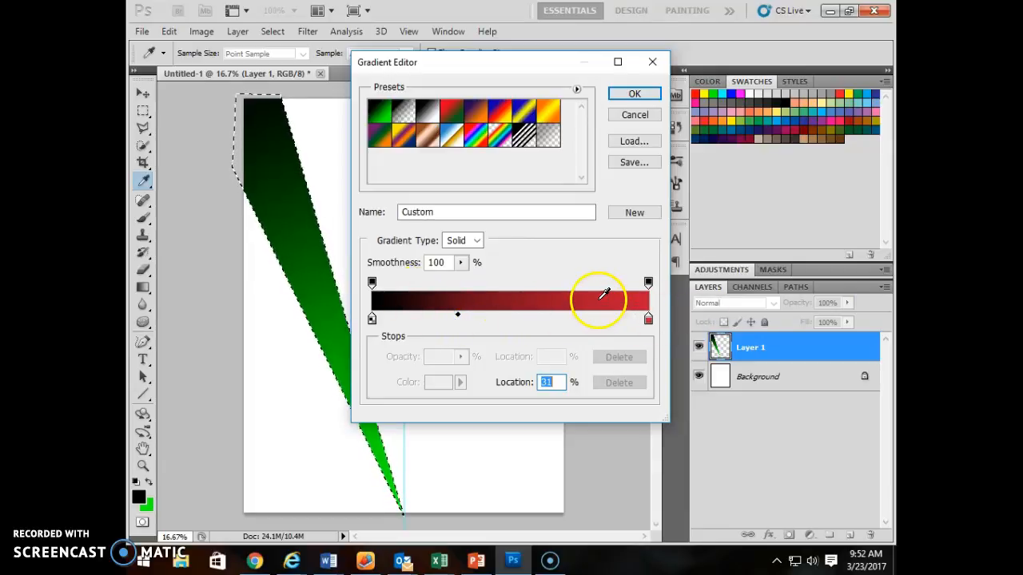
Add a colour stop at 71% to the gradient, colour it dusty rose (#a65e6a) and accept the edited gradient.
click(568, 318)
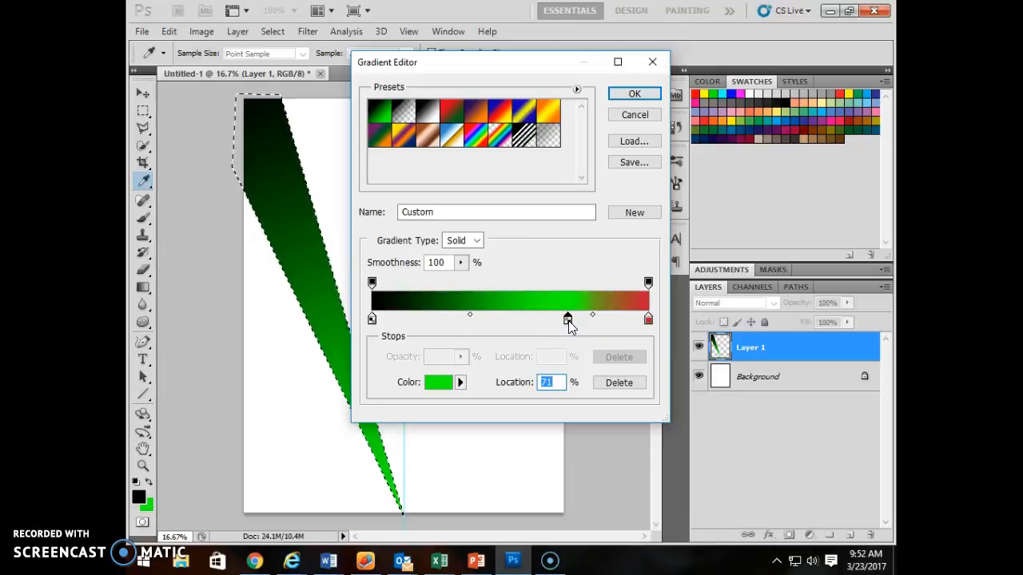
double_click(568, 319)
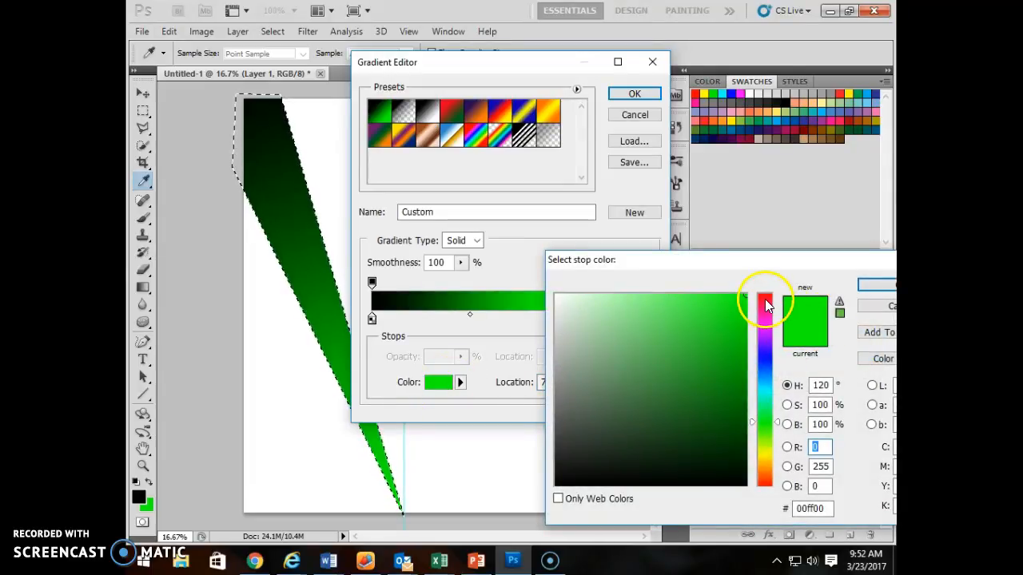
click(766, 301)
drag(721, 320, 639, 360)
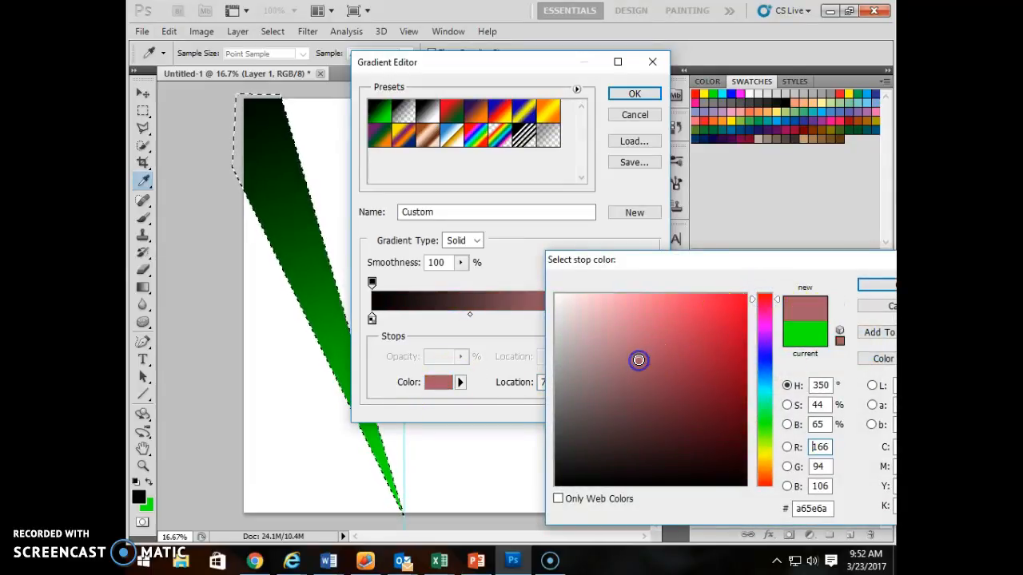
click(877, 285)
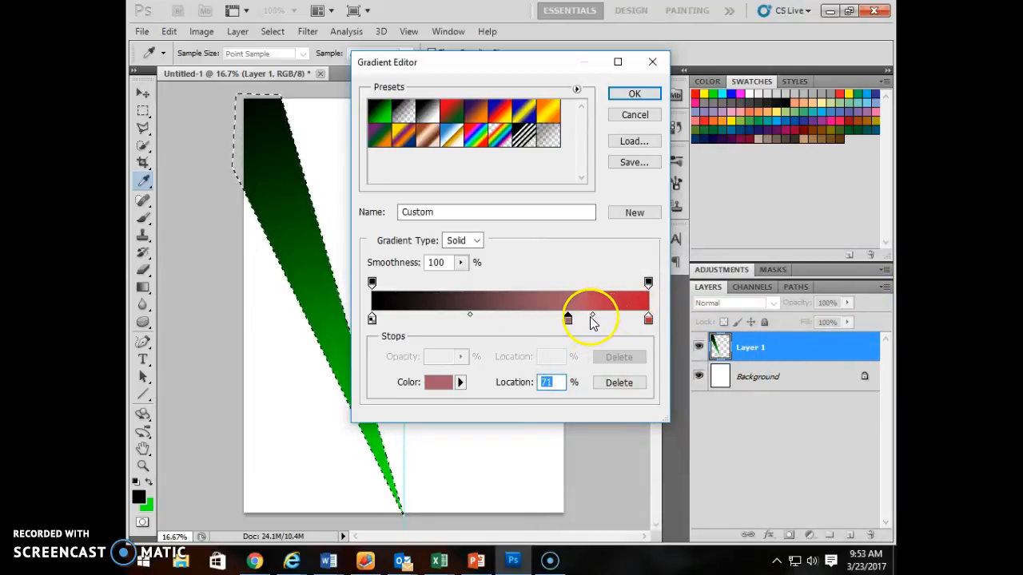
click(632, 94)
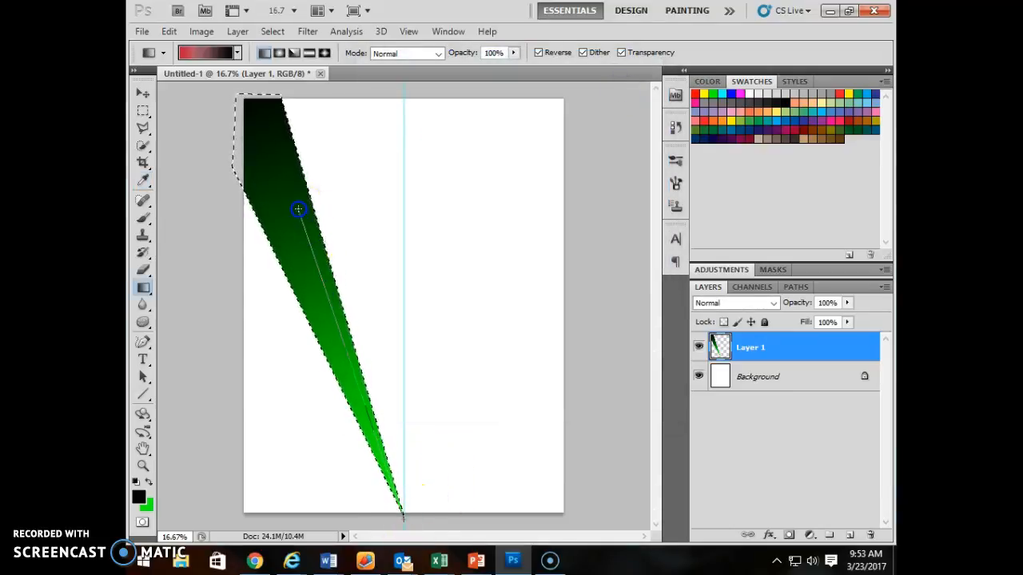
Try the edited red-to-black linear gradient along the wedge selection from its lower tip, and also across its width.
drag(270, 161, 236, 95)
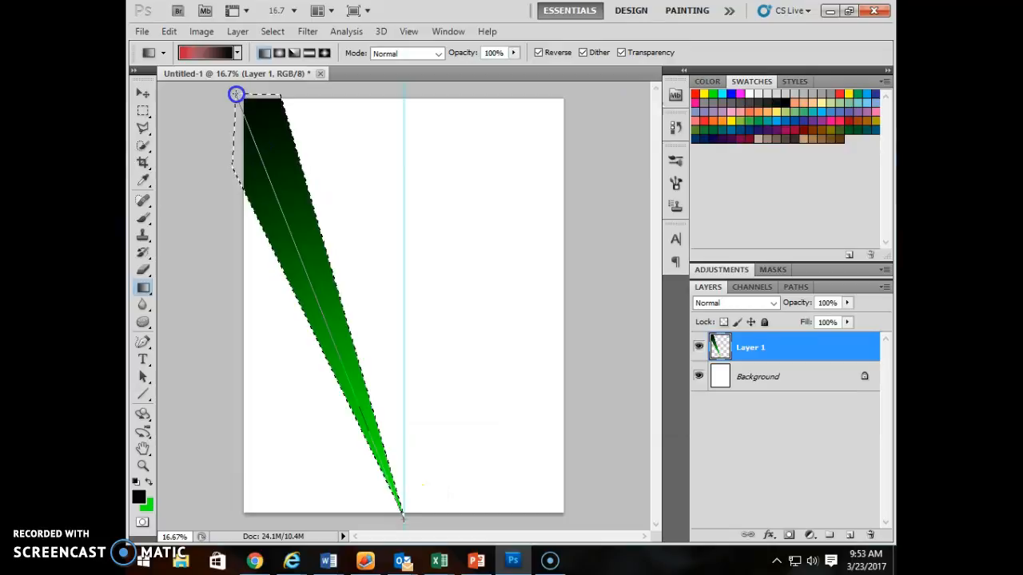
drag(235, 94, 238, 97)
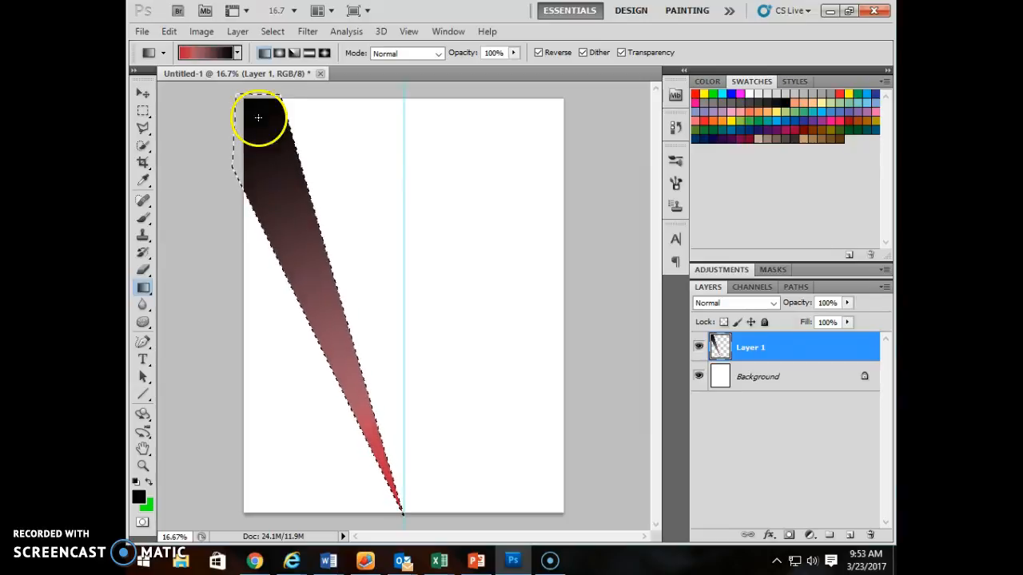
drag(260, 278, 260, 278)
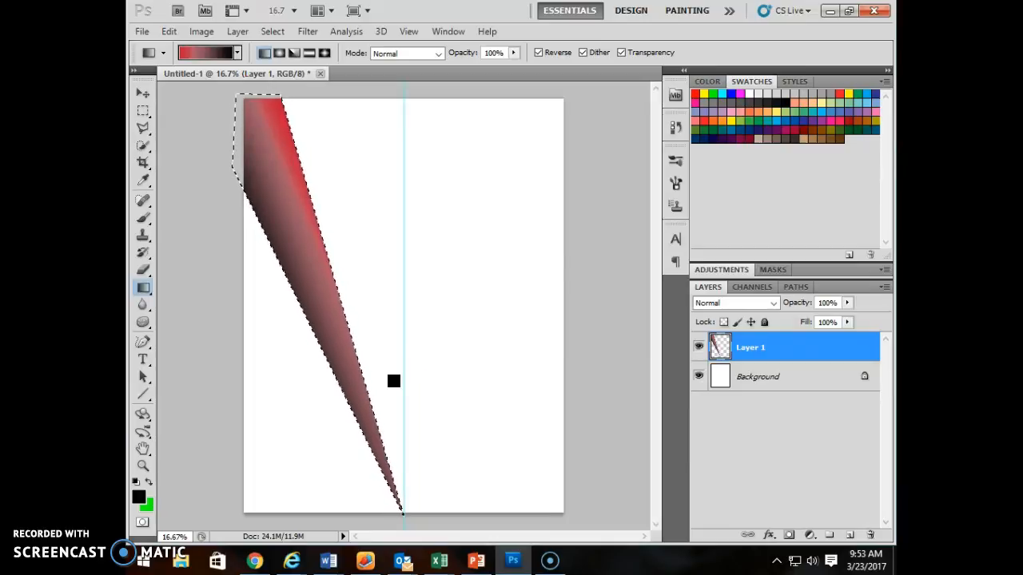
Try Radial gradient fills of different lengths from the wedge's lower tip towards its upper-left corner.
click(280, 52)
drag(291, 231, 251, 115)
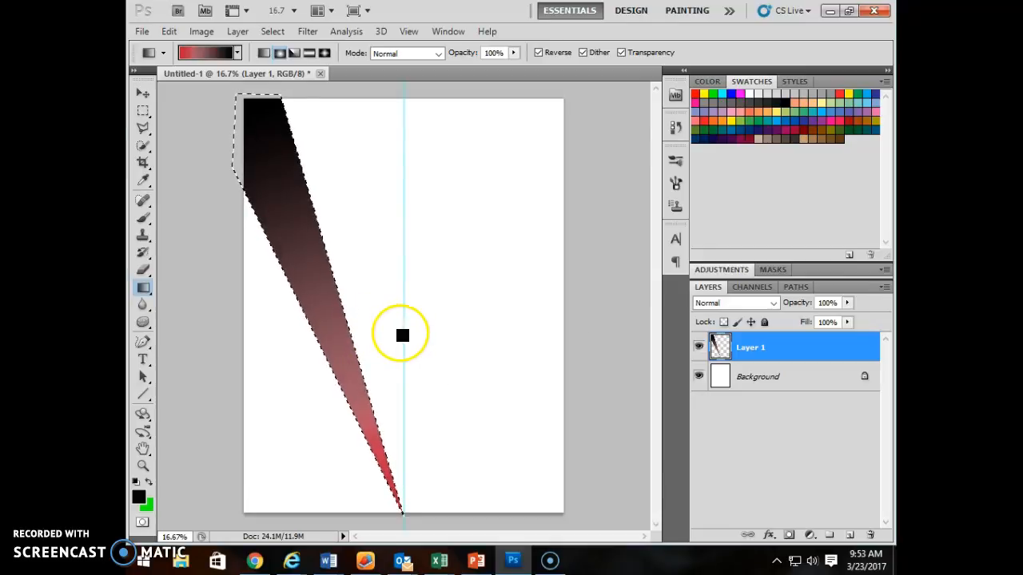
drag(424, 353, 483, 398)
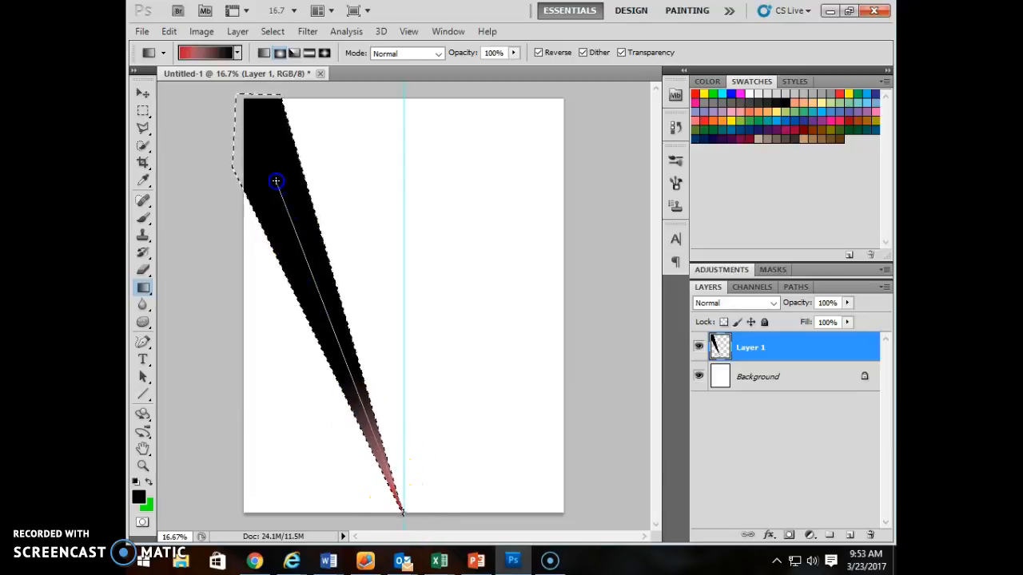
drag(380, 390, 377, 387)
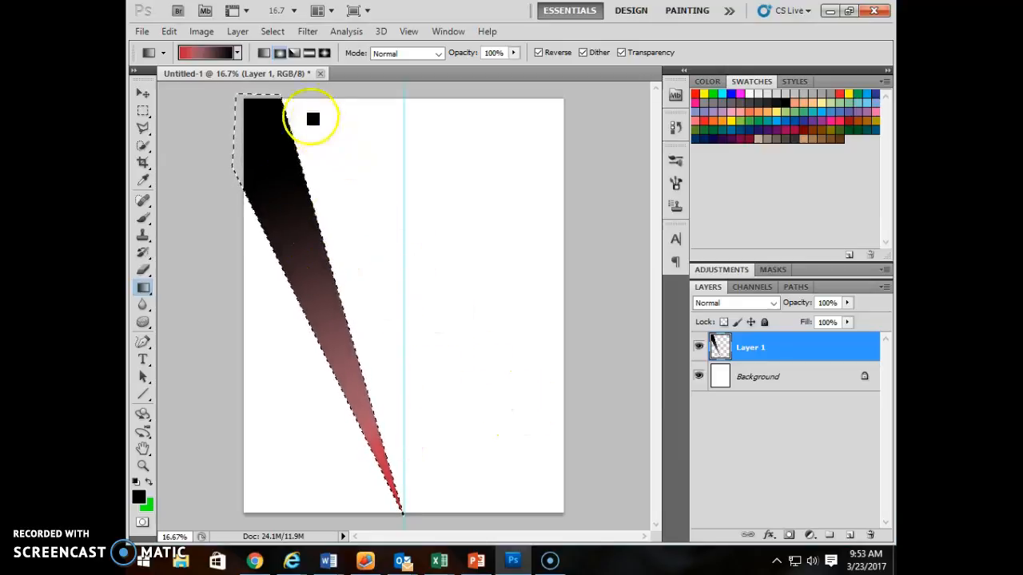
Try the Angle and Reflected gradient styles on the wedge, with fills along its length and from its middle.
drag(292, 226, 327, 216)
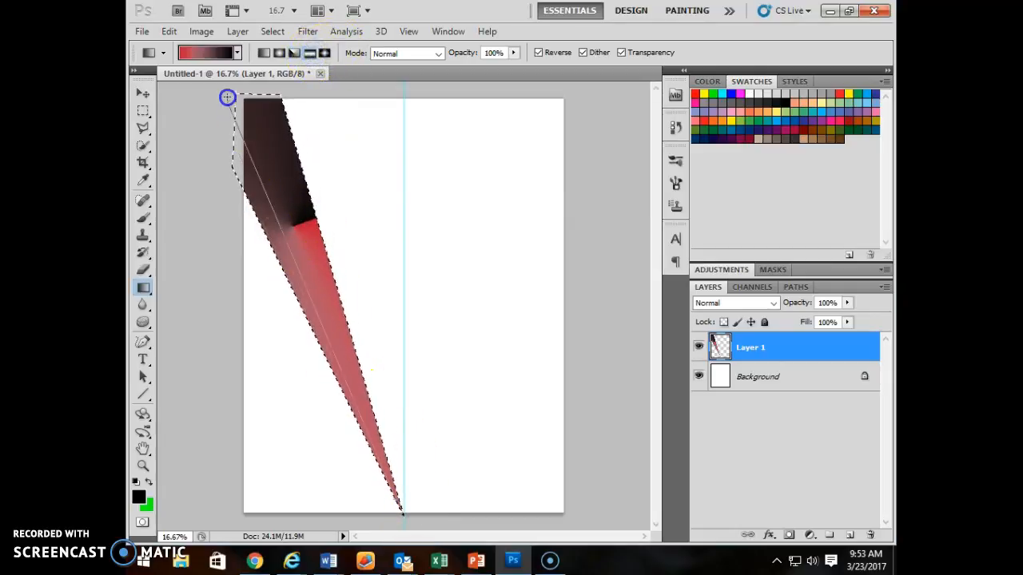
drag(249, 108, 249, 109)
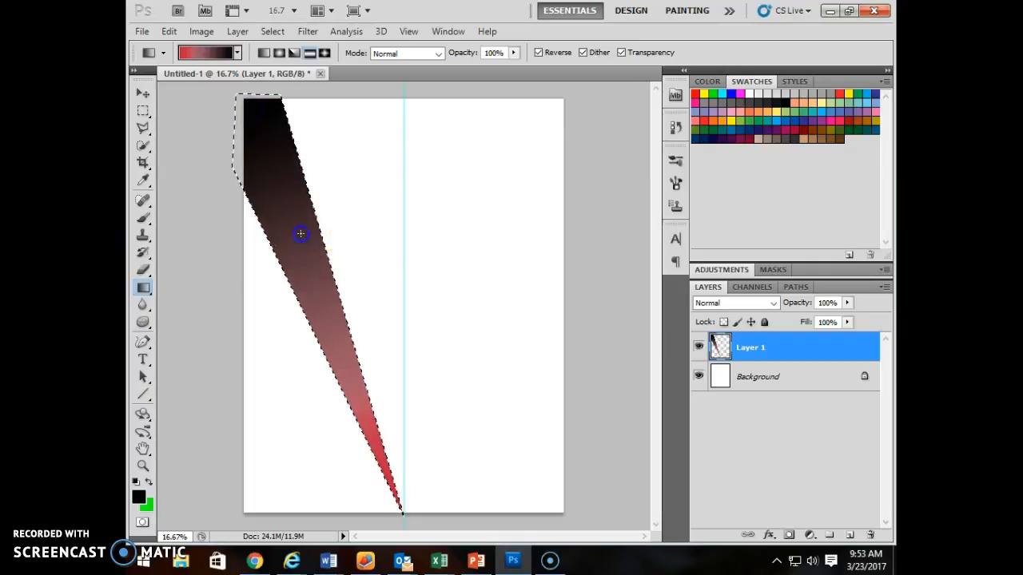
drag(329, 321, 328, 324)
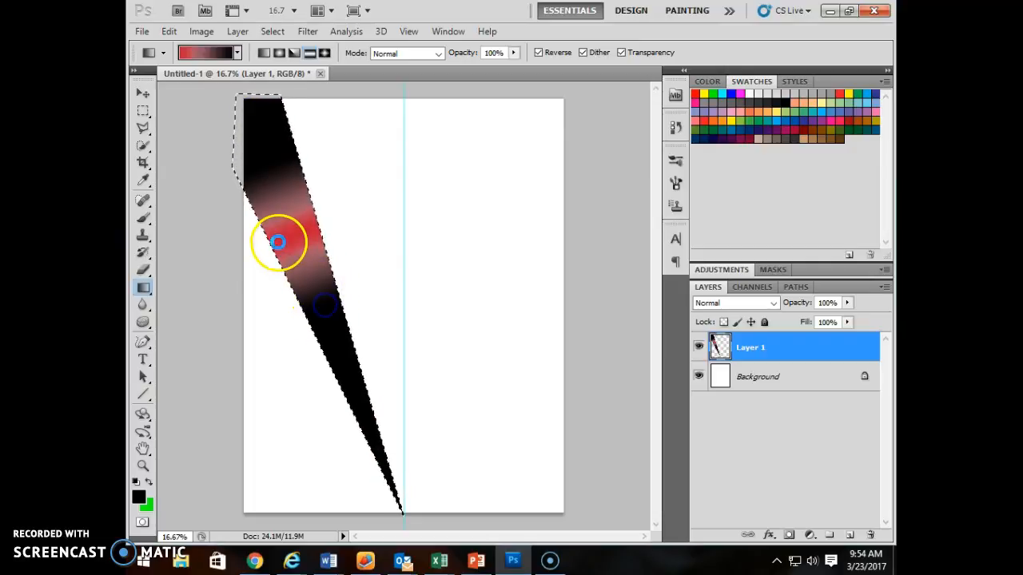
drag(296, 240, 316, 240)
Fill the wedge with the Diamond gradient style, running from its lower tip to the upper-left corner.
click(326, 55)
drag(319, 281, 340, 285)
drag(402, 512, 288, 210)
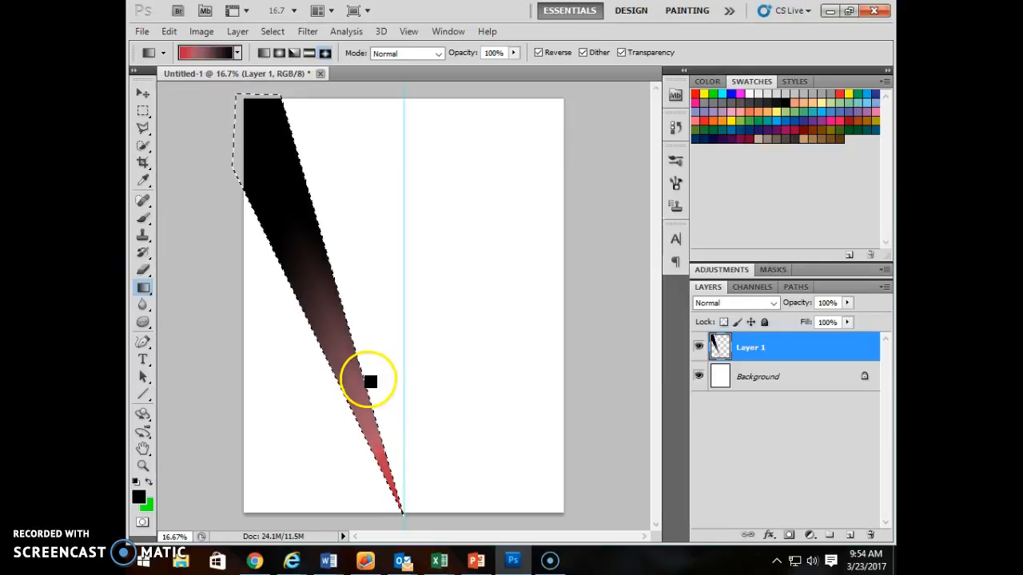
drag(402, 509, 244, 95)
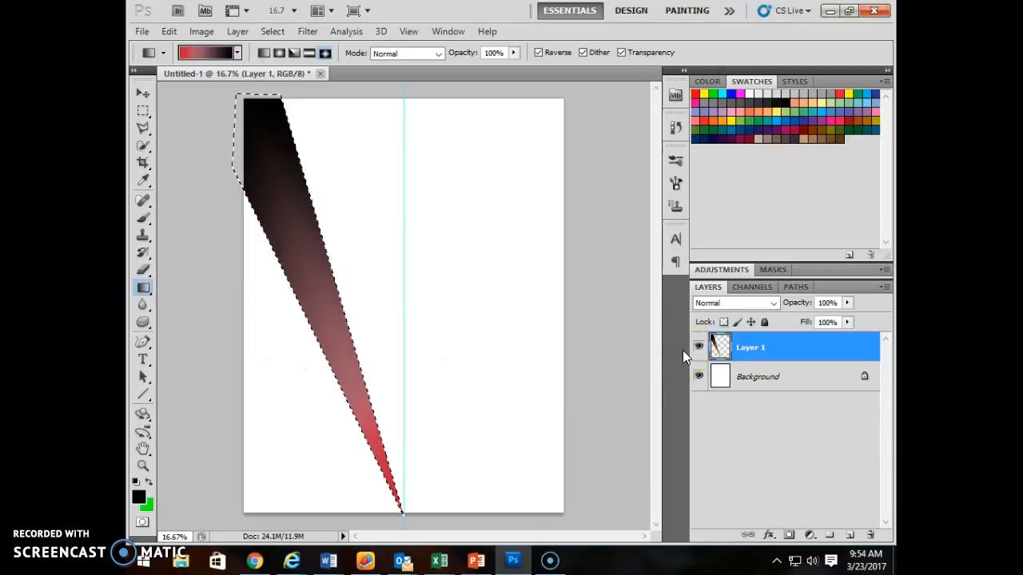
Duplicate the filled ray to a new layer, rotate the copy about 40° and place its tip on the original's tip at the centre guide.
key(ctrl+j)
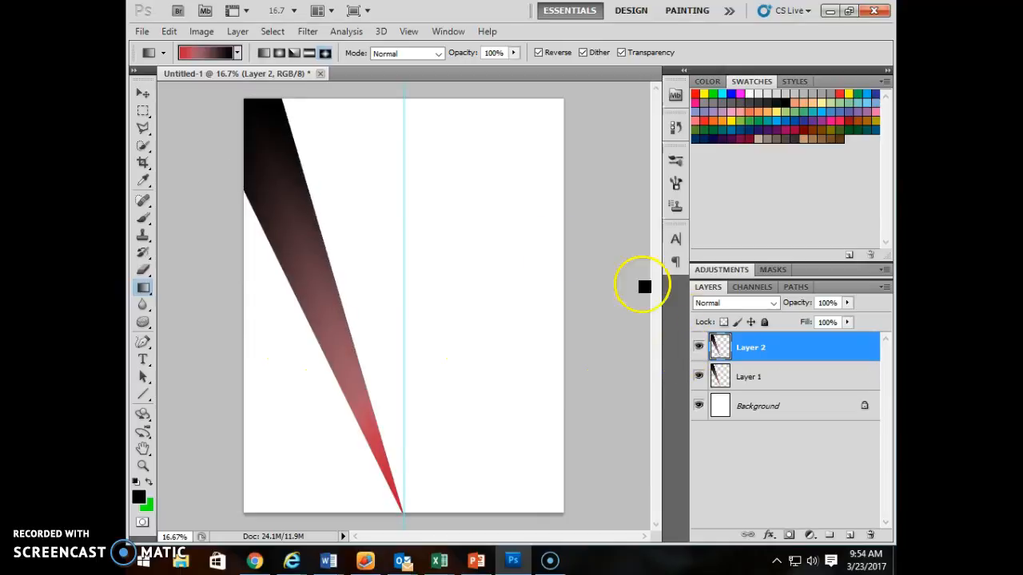
key(ctrl+t)
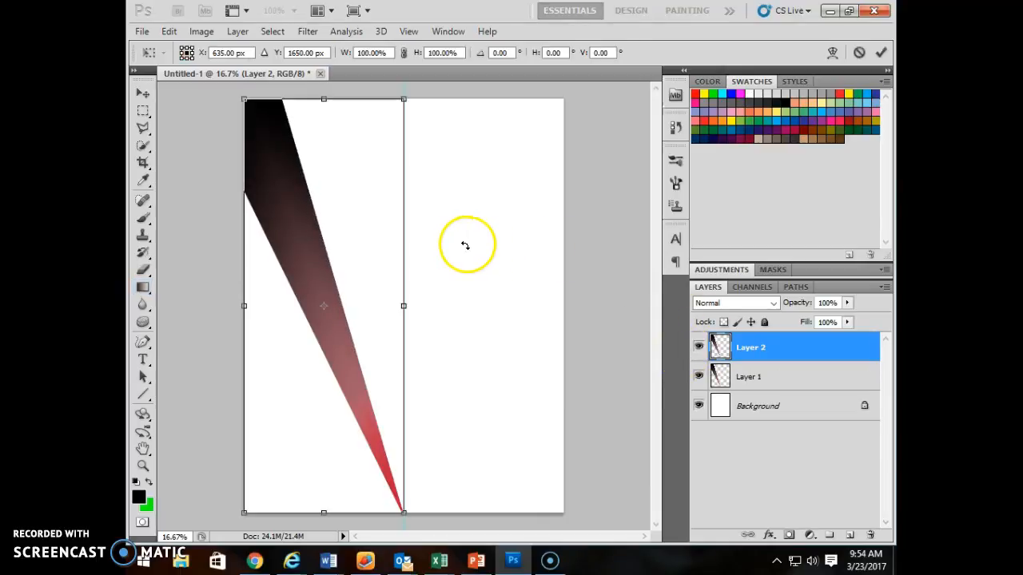
drag(411, 173, 471, 229)
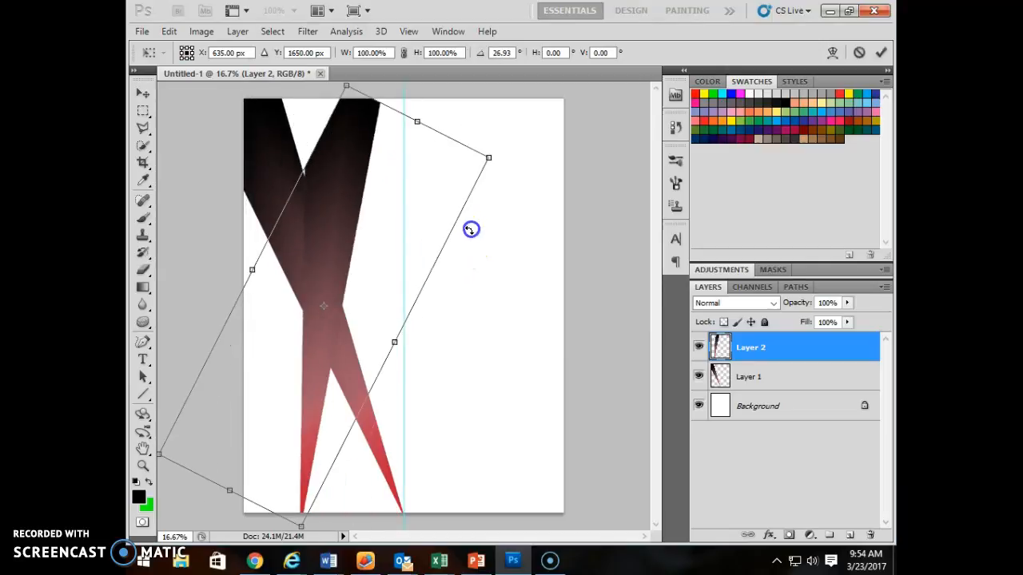
drag(360, 224, 466, 225)
drag(543, 273, 555, 322)
drag(458, 269, 506, 264)
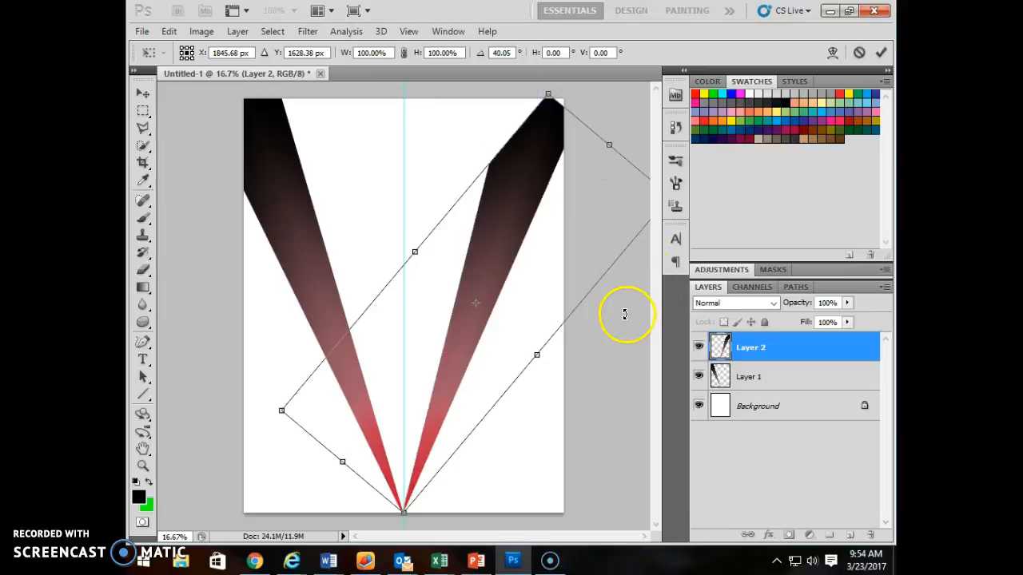
key(Return)
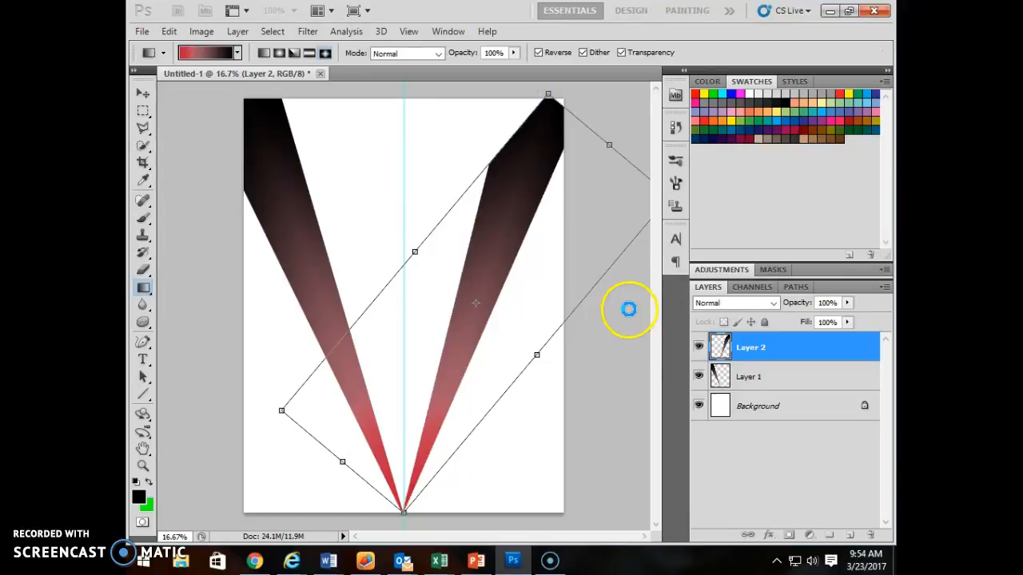
Flip the duplicated ray horizontally.
click(168, 31)
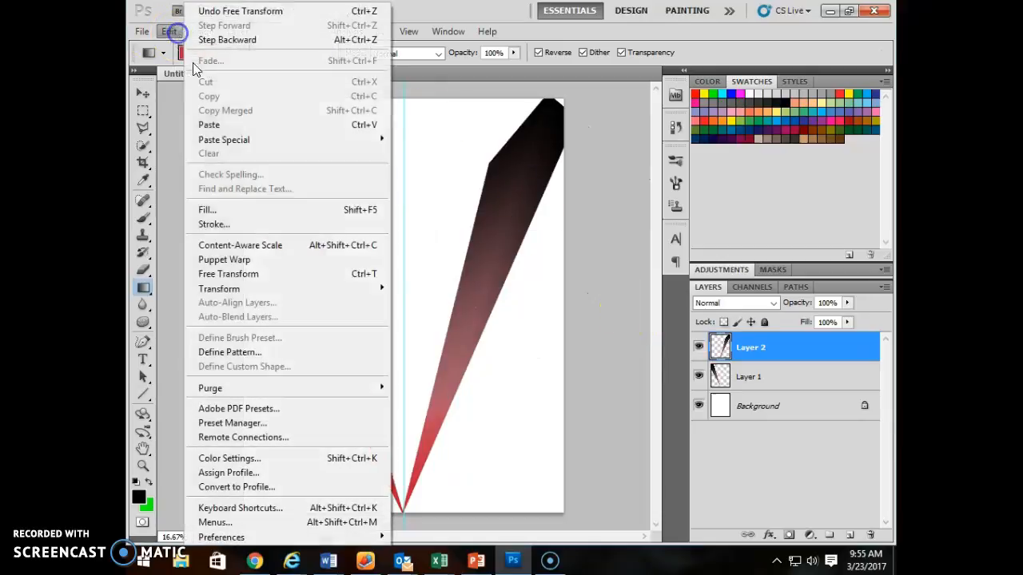
mouse_move(229, 289)
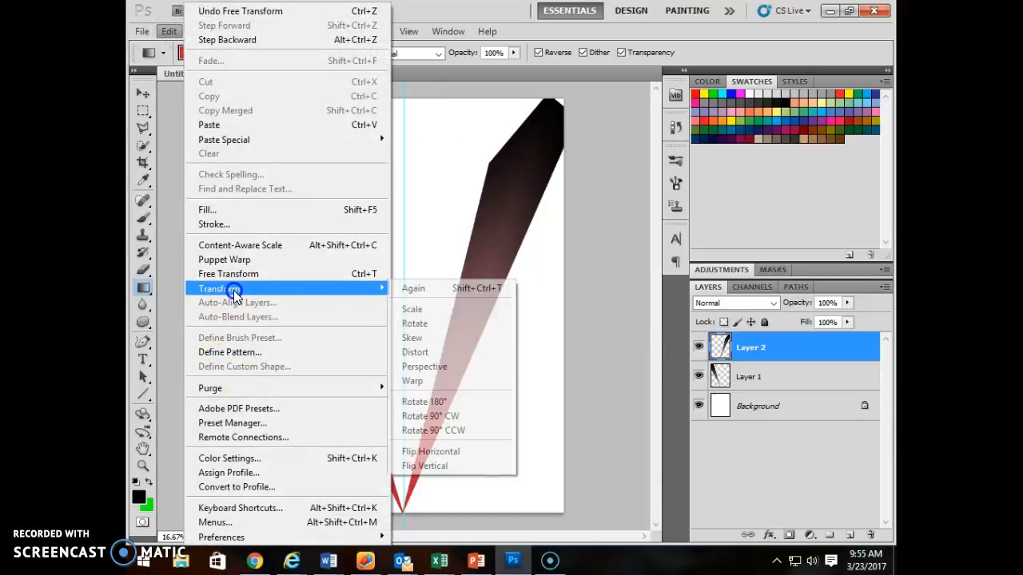
click(448, 451)
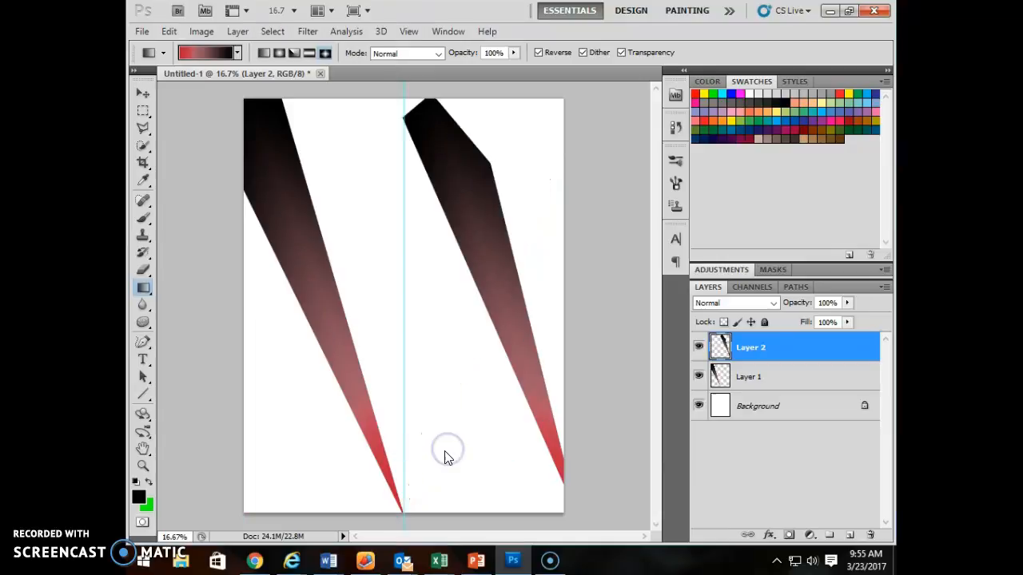
Rotate the flipped ray by about 40.65° and position it opposite the original, with its tip on the centre guide at the page's lower edge.
key(ctrl+t)
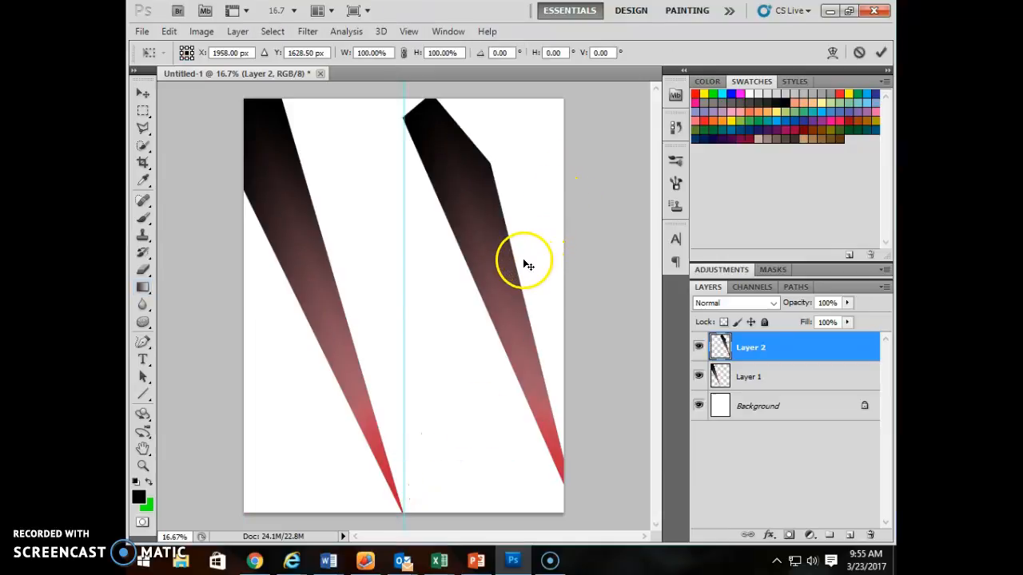
drag(582, 279, 613, 382)
drag(493, 243, 463, 229)
drag(563, 370, 564, 369)
drag(537, 324, 567, 337)
drag(502, 247, 513, 261)
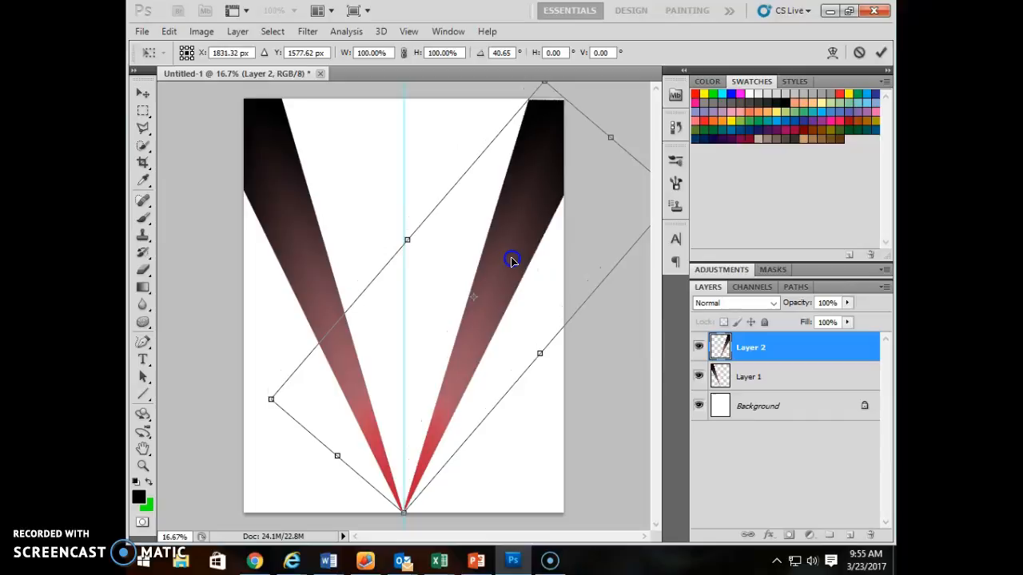
key(Up)
key(Up)
key(Return)
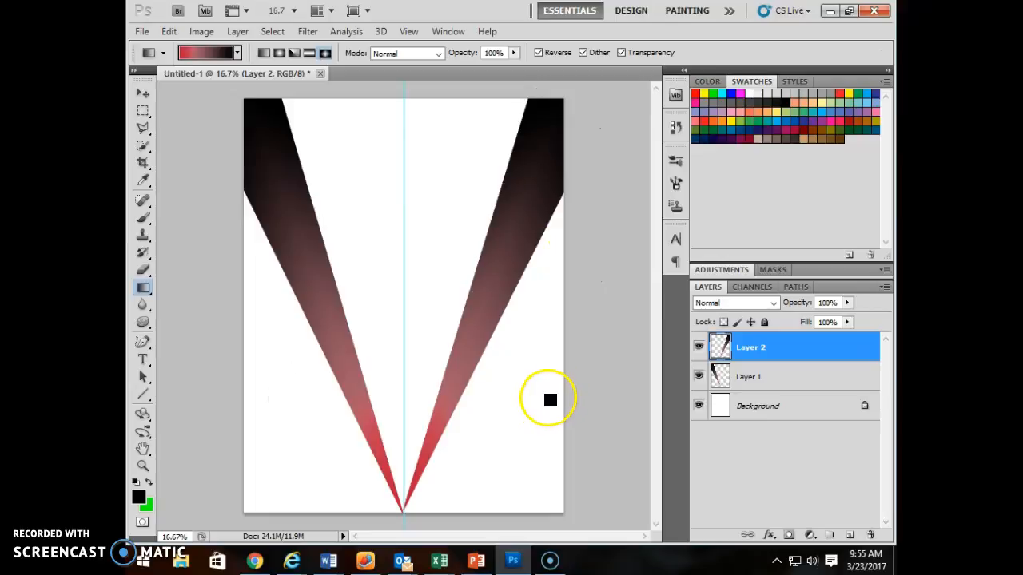
Nudge the duplicated ray slightly right and down with the Move tool so its tip lines up with the original's at the guide.
click(143, 92)
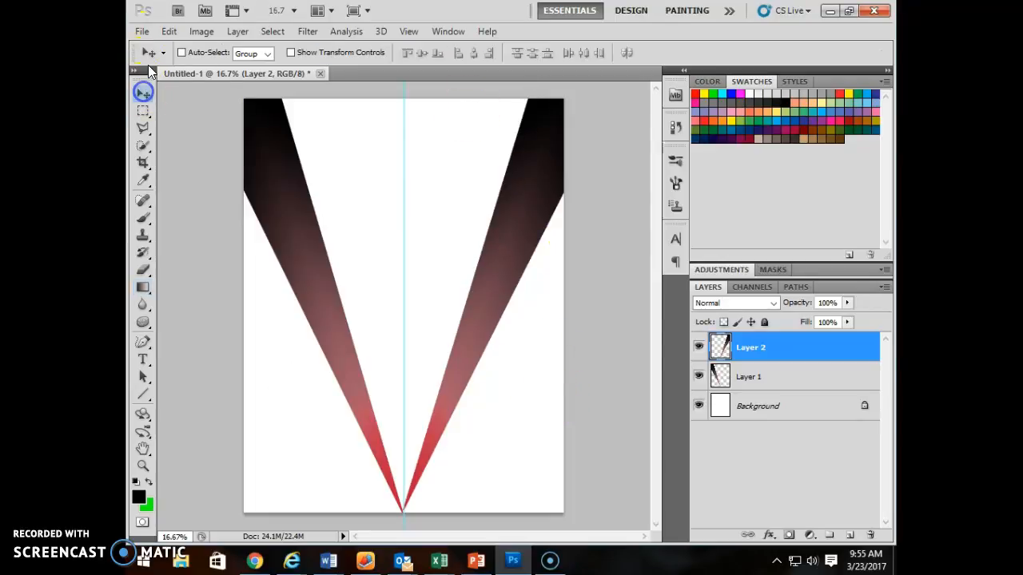
key(Right)
key(Right)
key(Down)
key(Down)
key(Right)
key(Up)
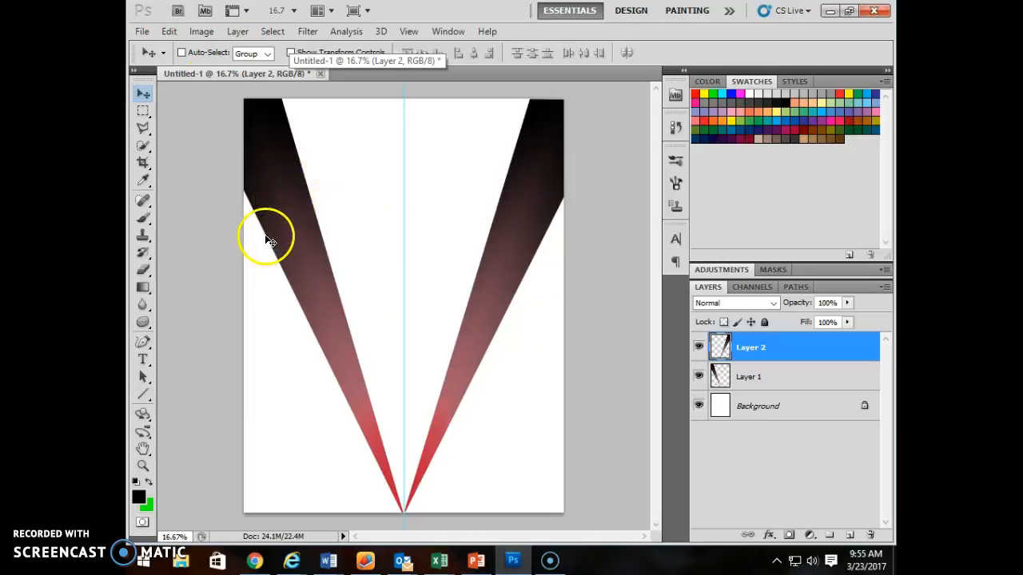
click(746, 360)
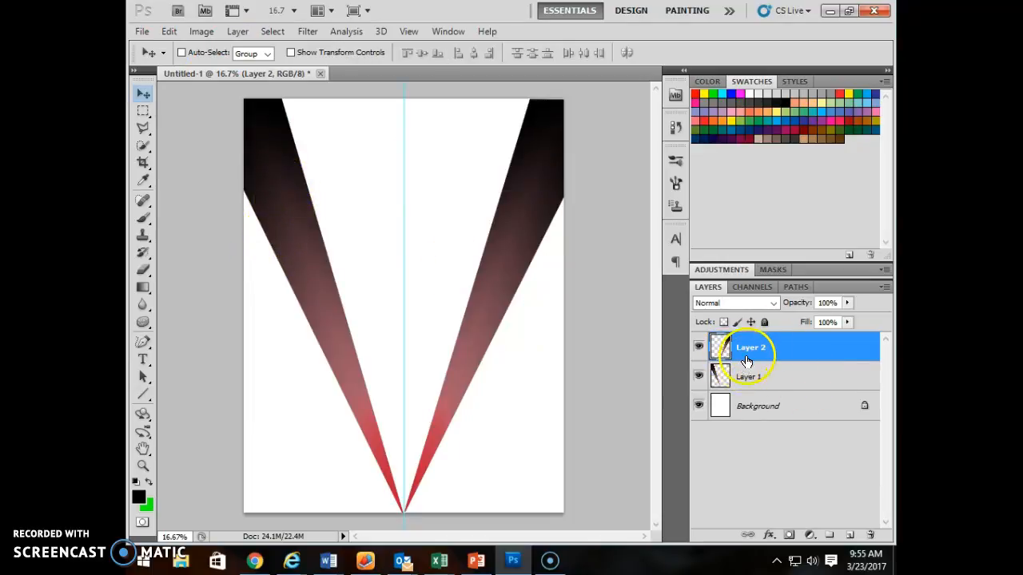
click(848, 535)
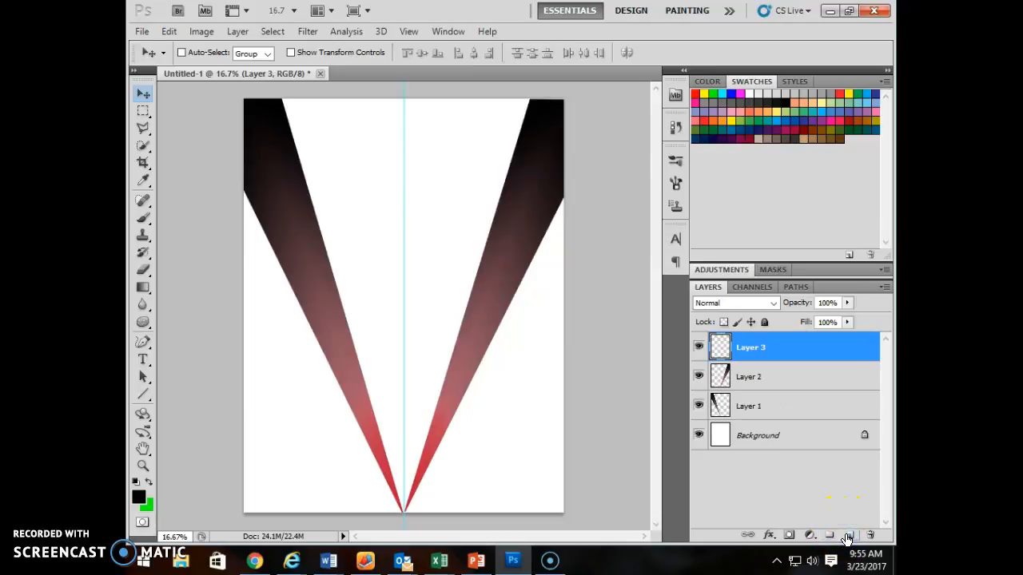
key(ctrl+z)
click(798, 504)
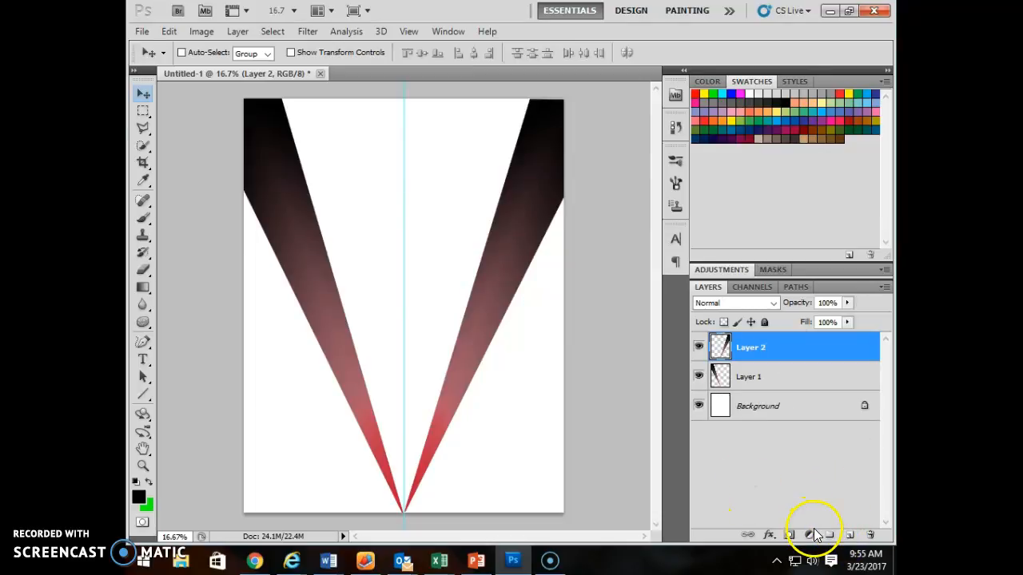
Create a layer group above the ray layers and name it "gradient background".
click(827, 533)
double_click(760, 342)
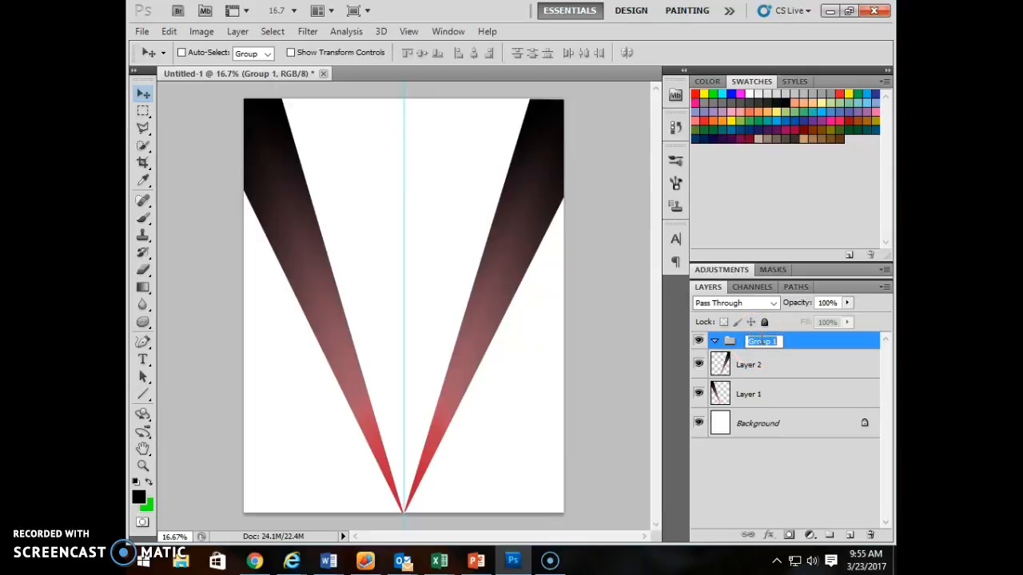
text(gradient background)
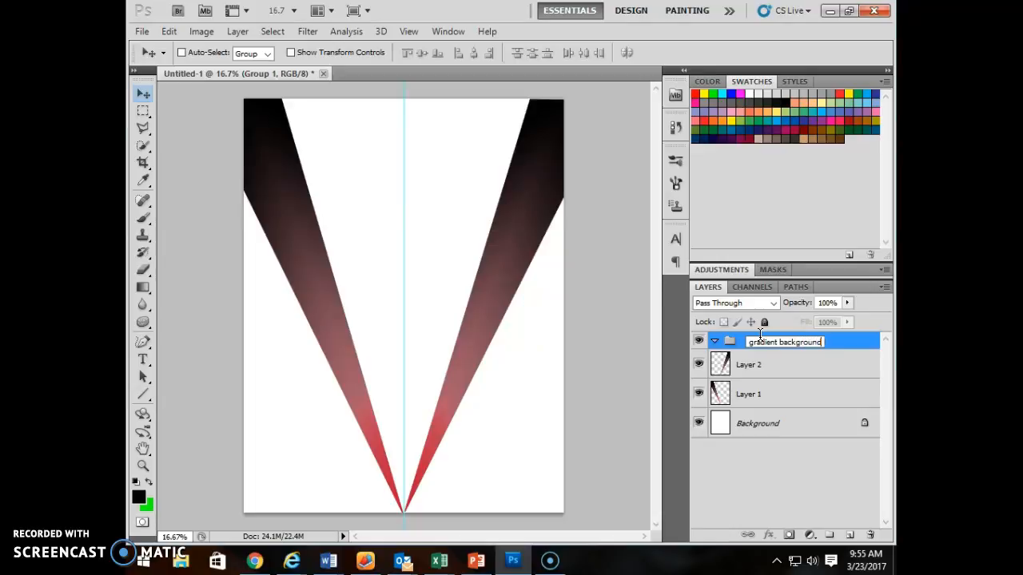
Move Layer 2 and Layer 1 into the gradient background group and collapse the group.
click(761, 365)
shift+click(759, 397)
drag(760, 391, 754, 345)
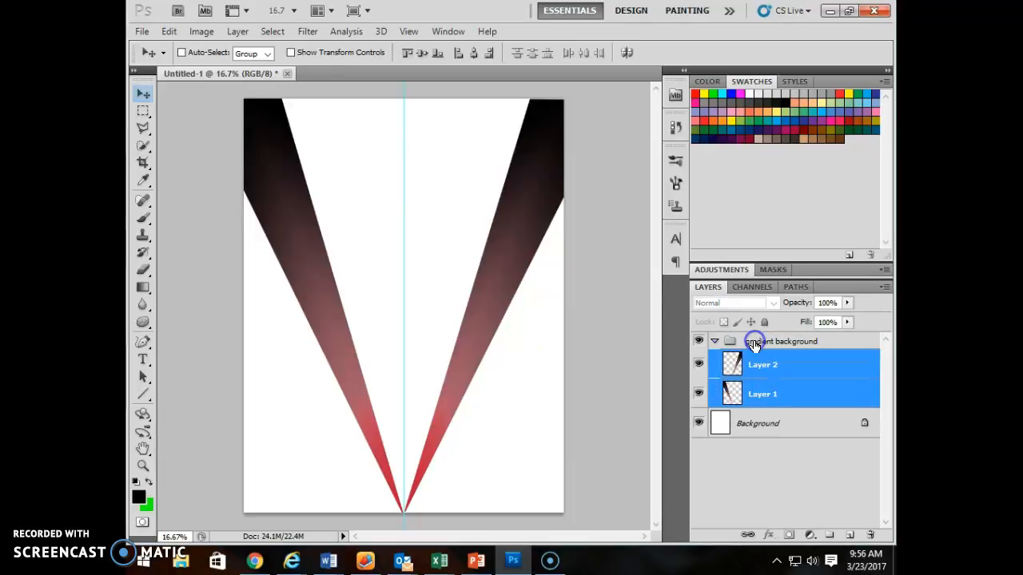
click(715, 342)
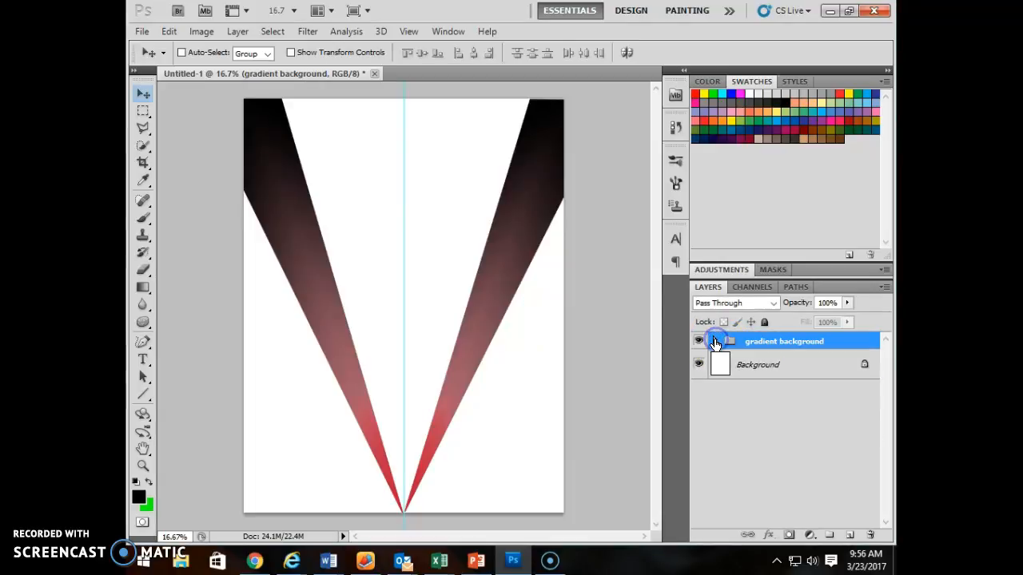